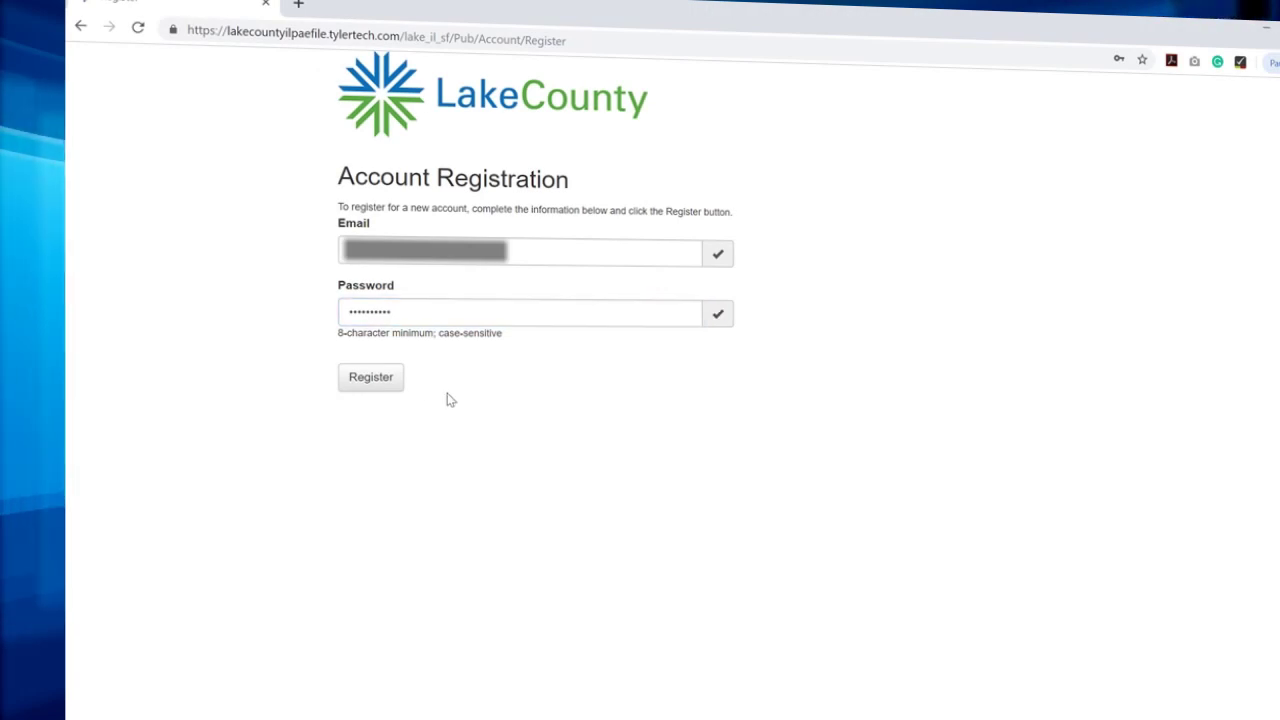
- Register a new account with e-mail and password, and log in with the same account password
left_click(373, 381)
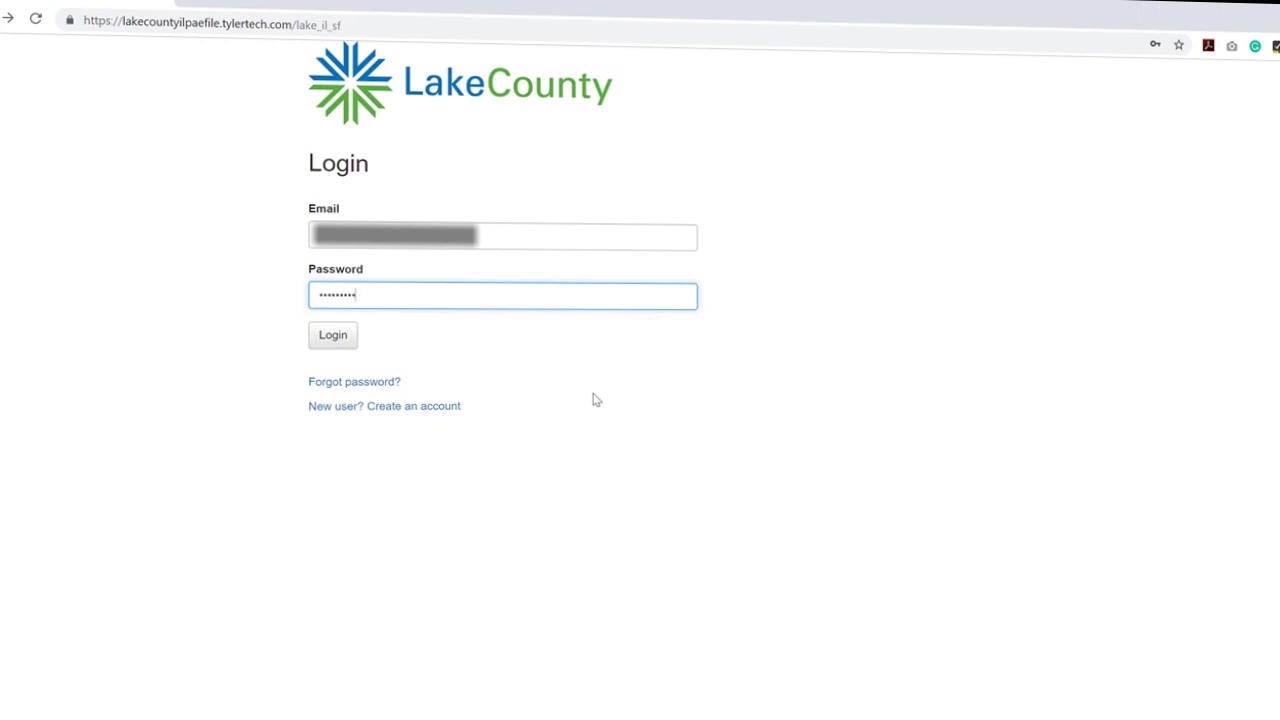
left_click(336, 343)
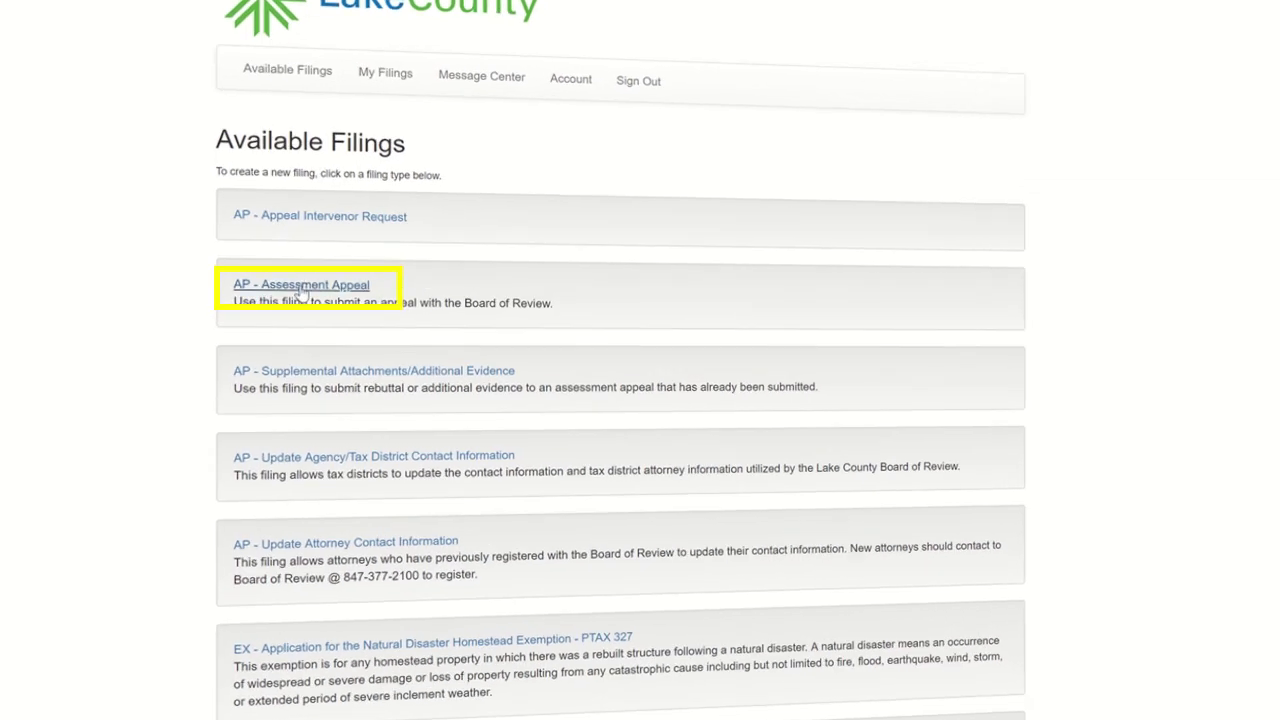
- Begin an AP - Assessment Appeal filing and start it for the property found by its parcel PIN
left_click(299, 291)
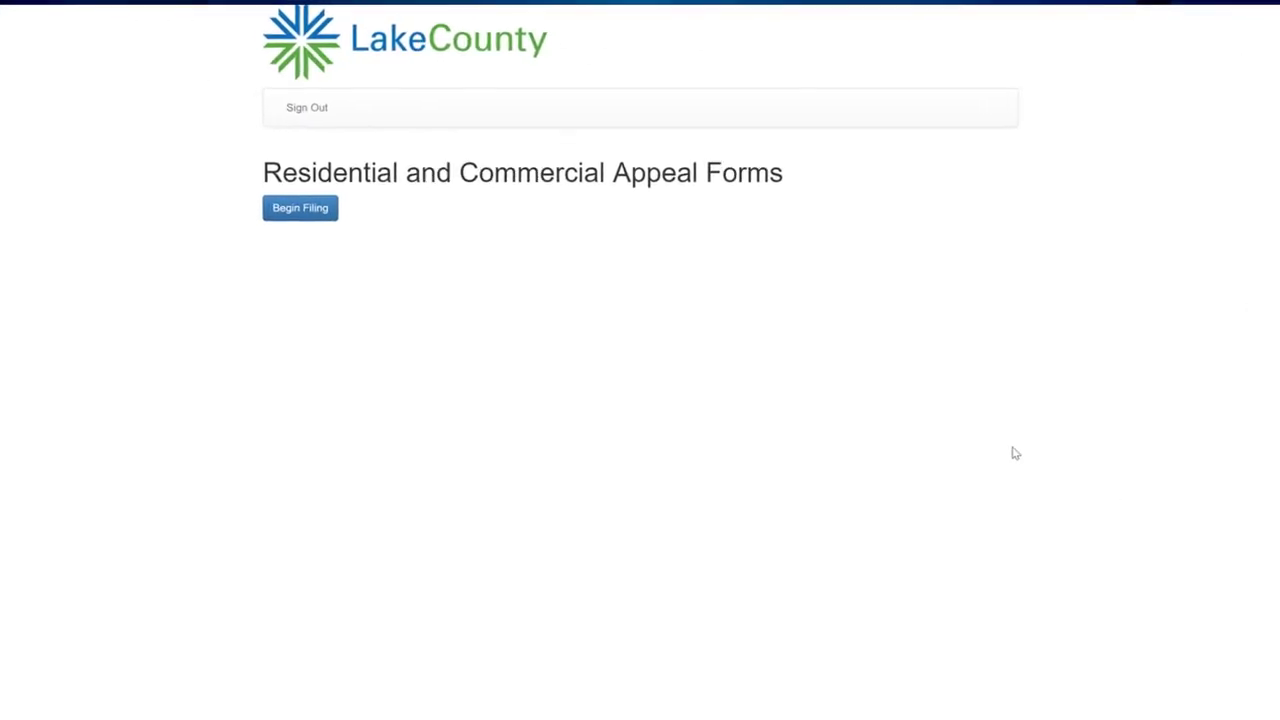
left_click(269, 224)
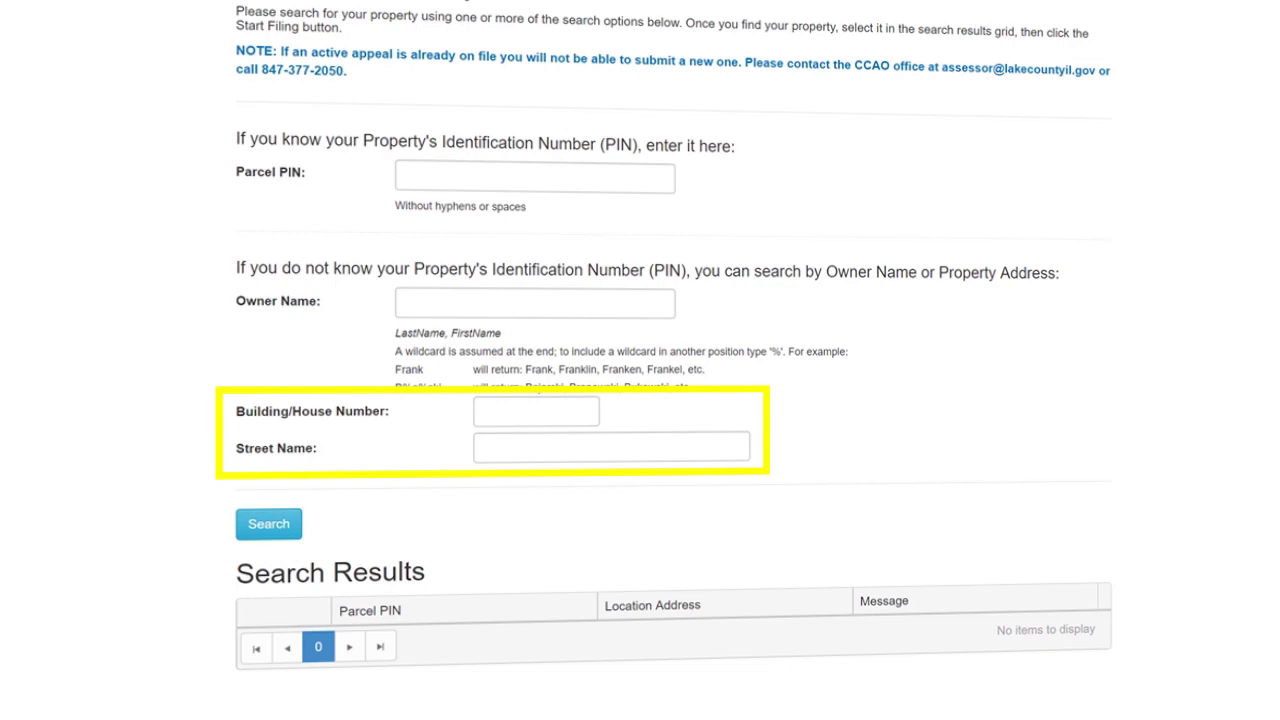
left_click(611, 173)
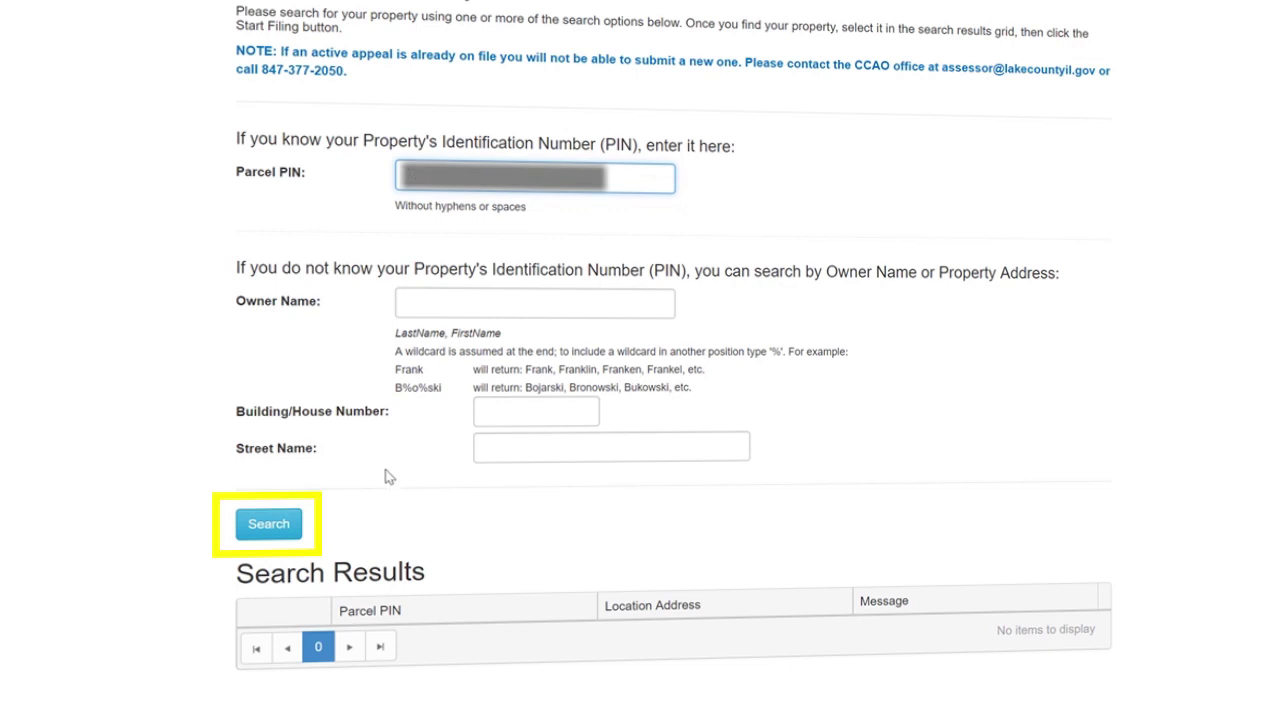
left_click(270, 525)
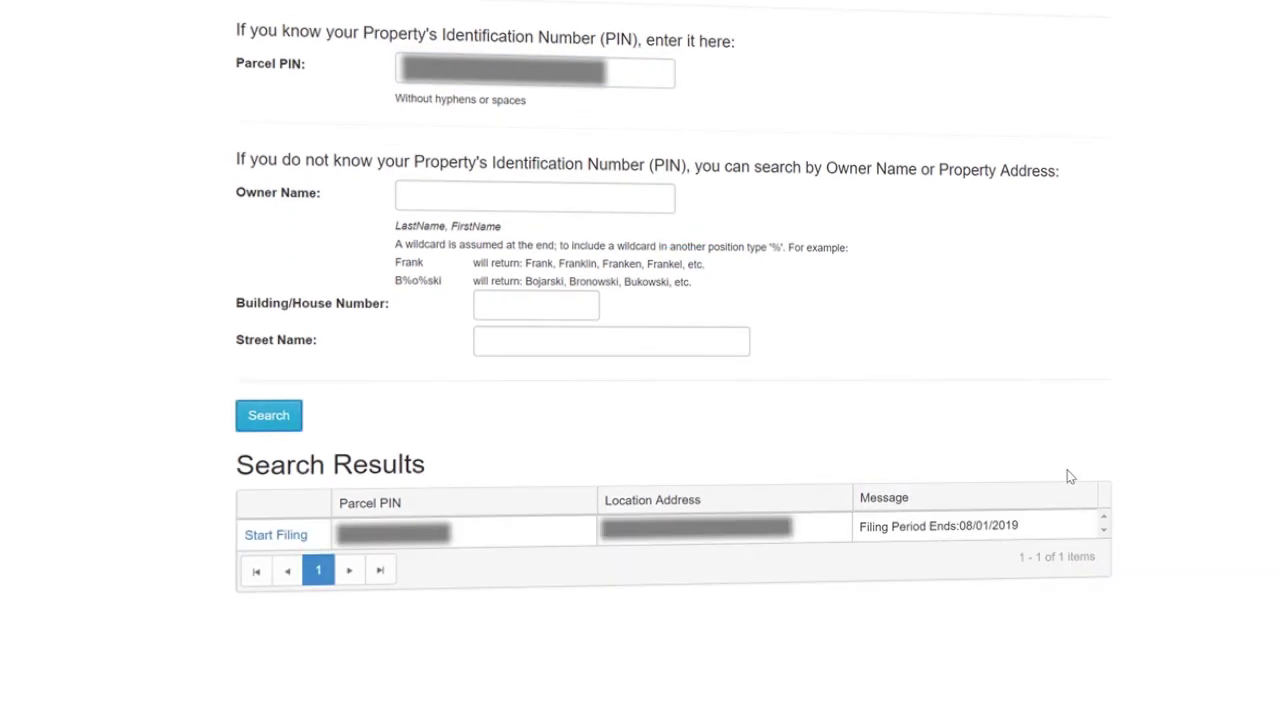
left_click(272, 536)
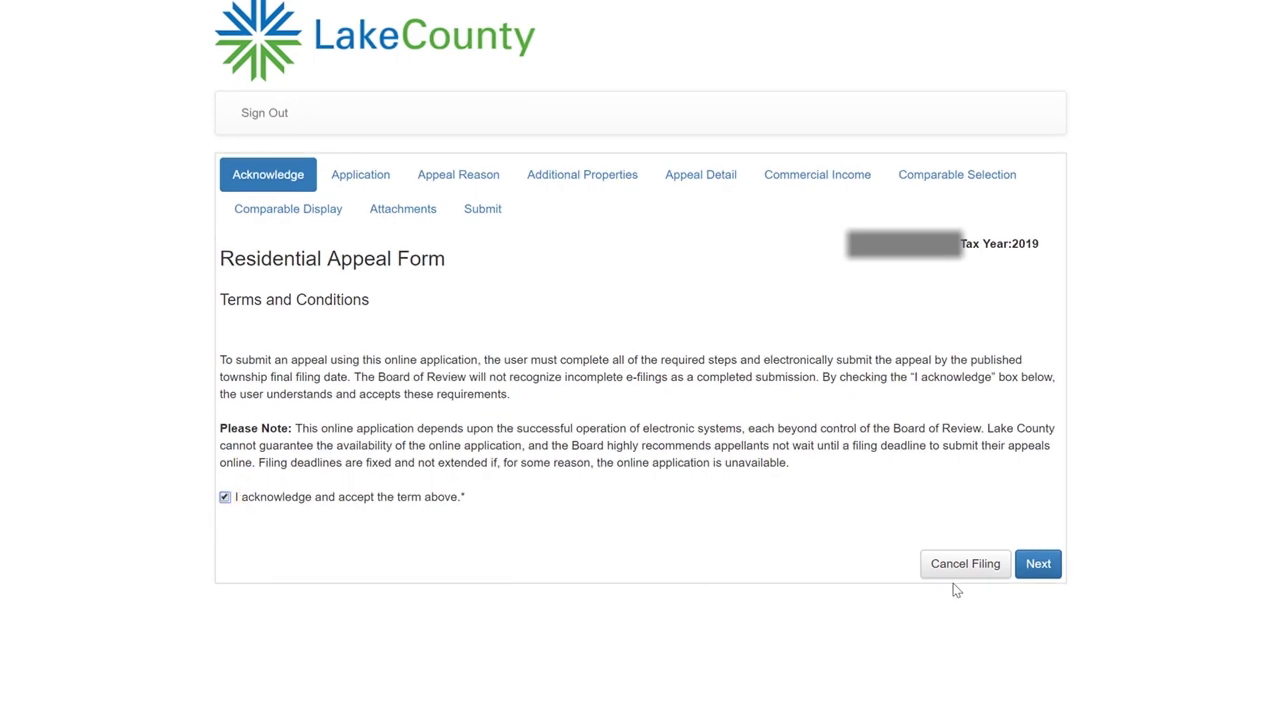
- Accept the terms and conditions and choose the first listed owner as the appeal's Owner/Appellant
left_click(1038, 564)
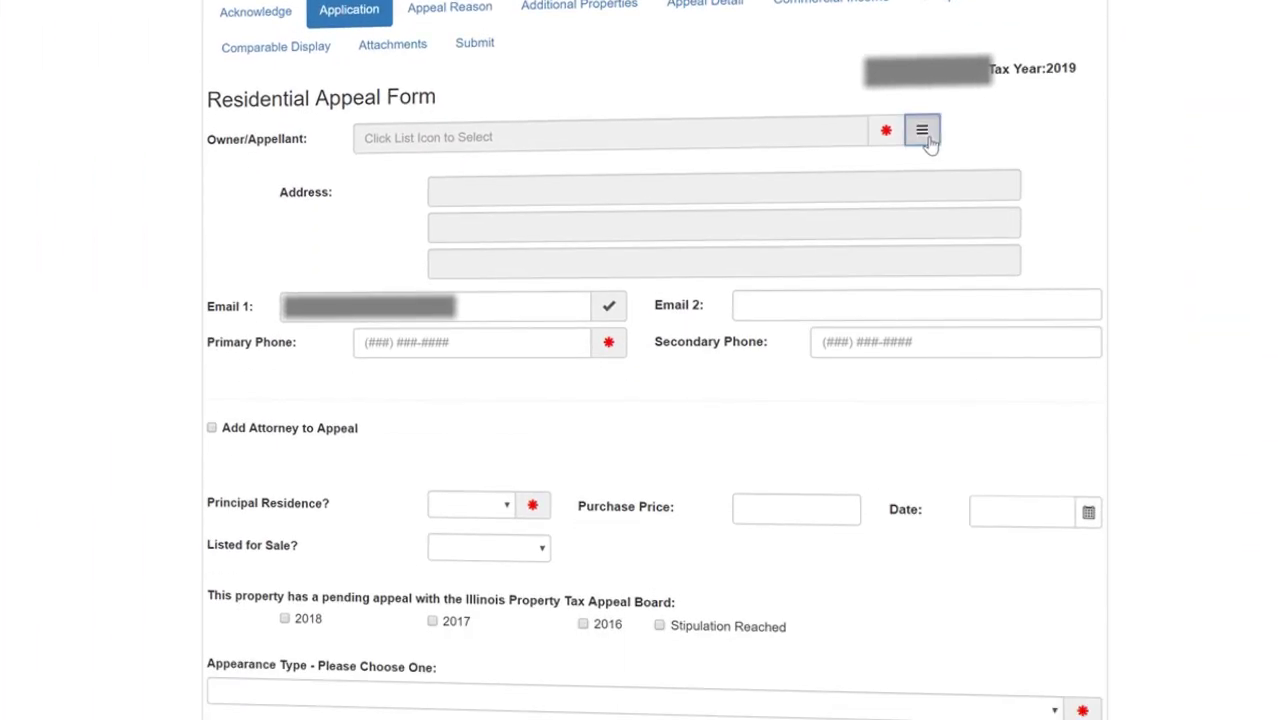
left_click(922, 131)
left_click(540, 240)
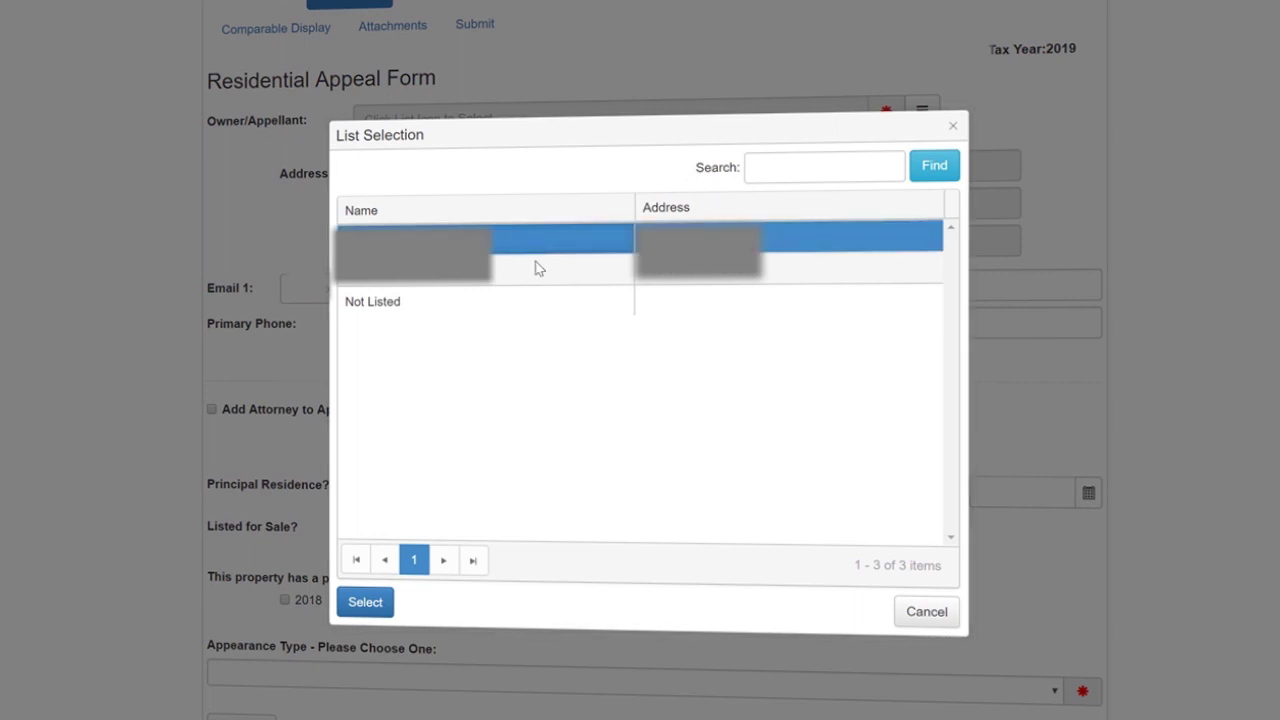
left_click(365, 603)
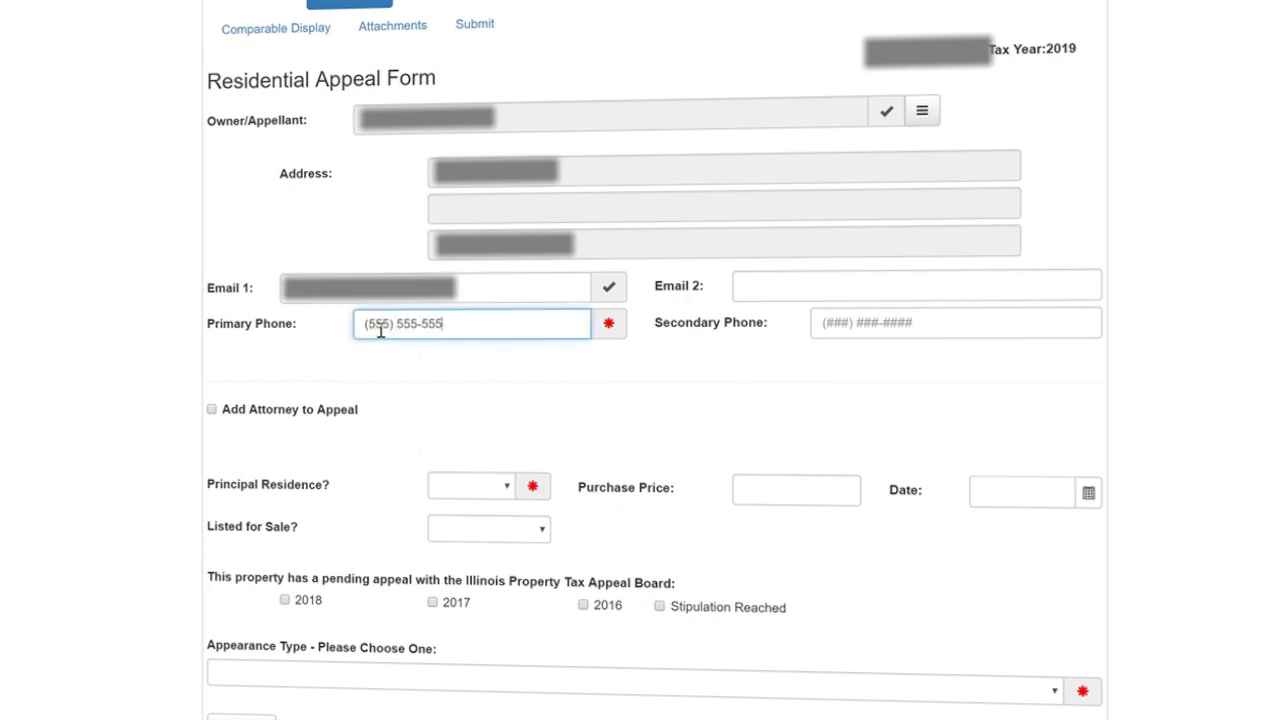
- Complete the Application page with the primary phone number, Principal Residence Yes, and the appearance type of telephoning the Board at a designated time
left_click(509, 539)
scroll(857, 544, "down", 3)
left_click(855, 540)
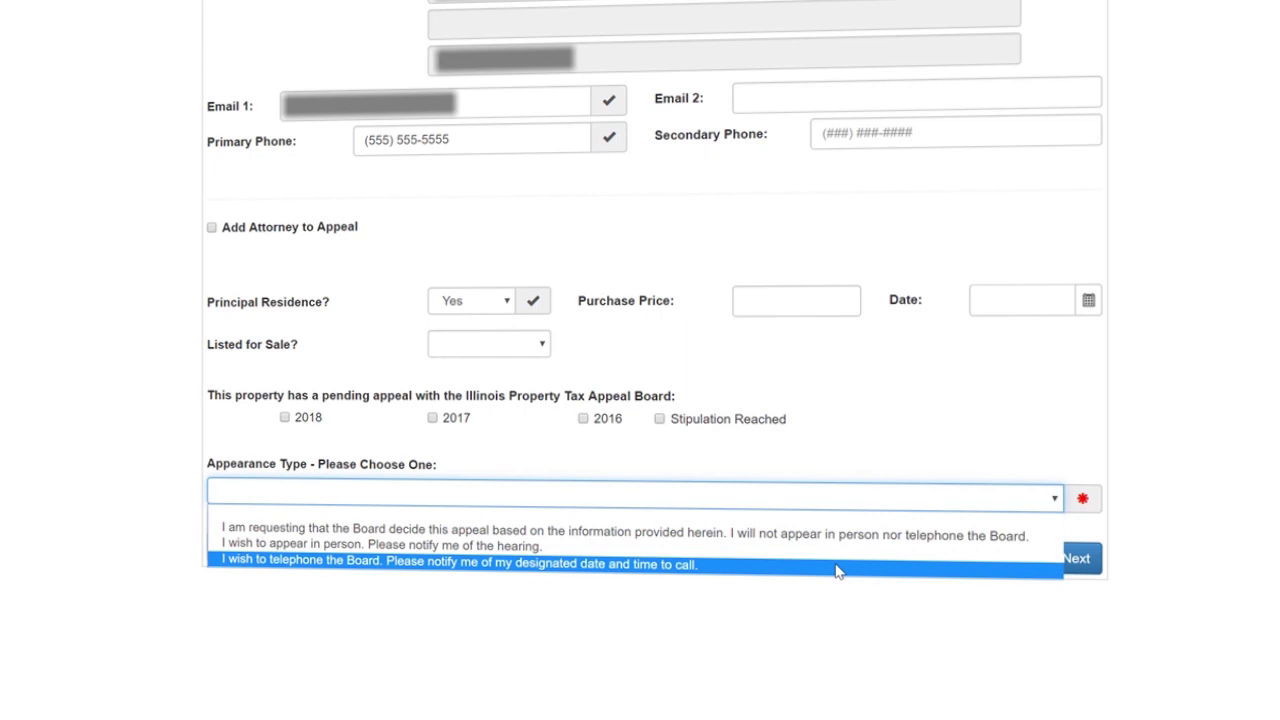
left_click(838, 566)
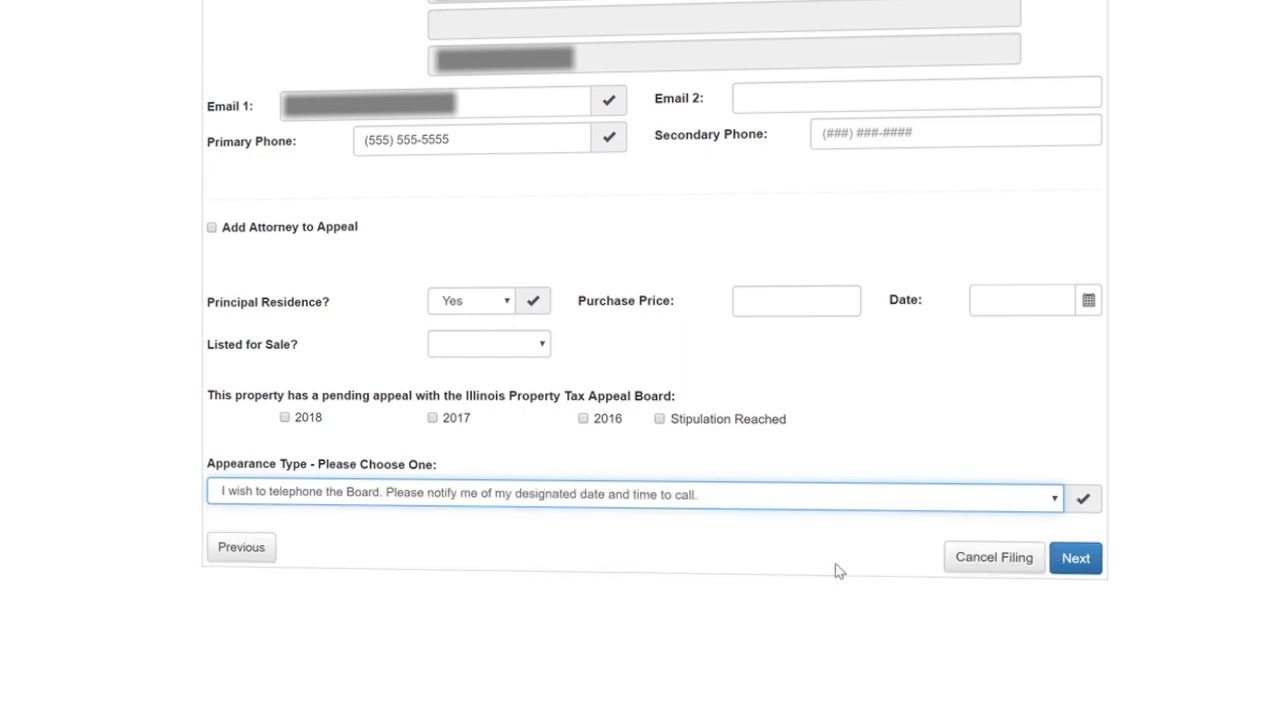
left_click(1076, 560)
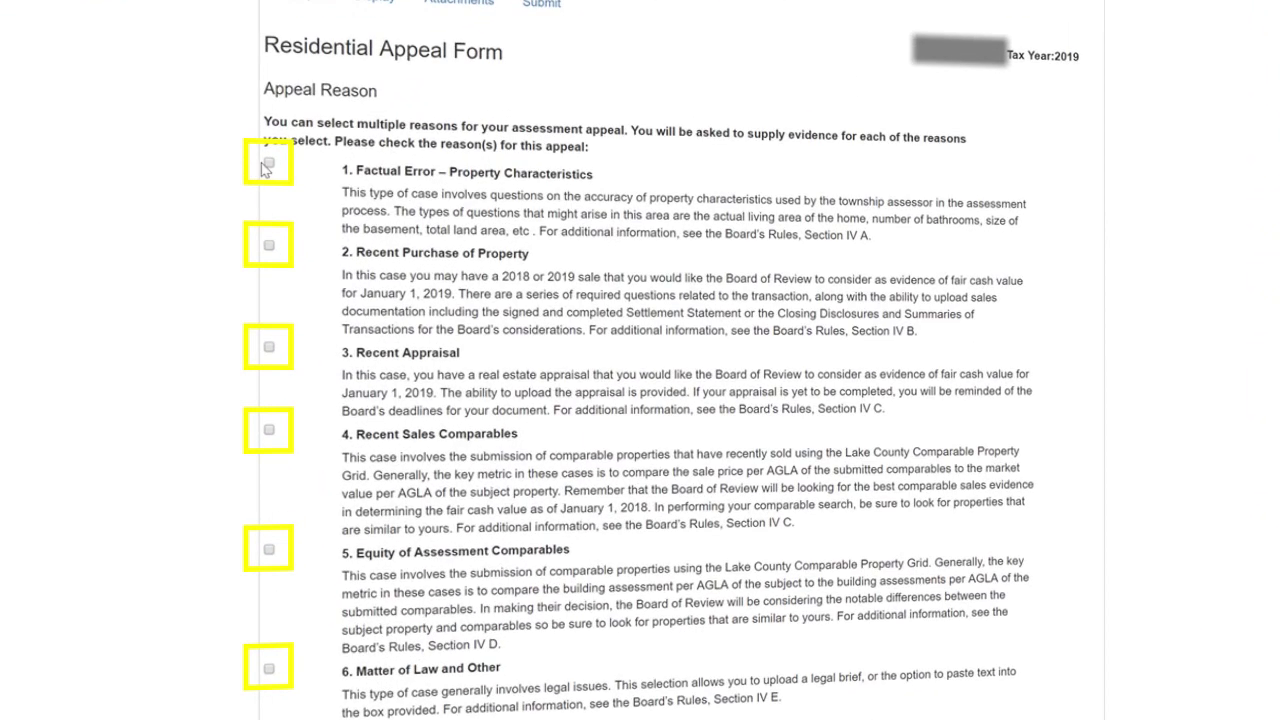
- Check all six appeal reasons, from Factual Error to Matter of Law and Other
left_click(269, 432)
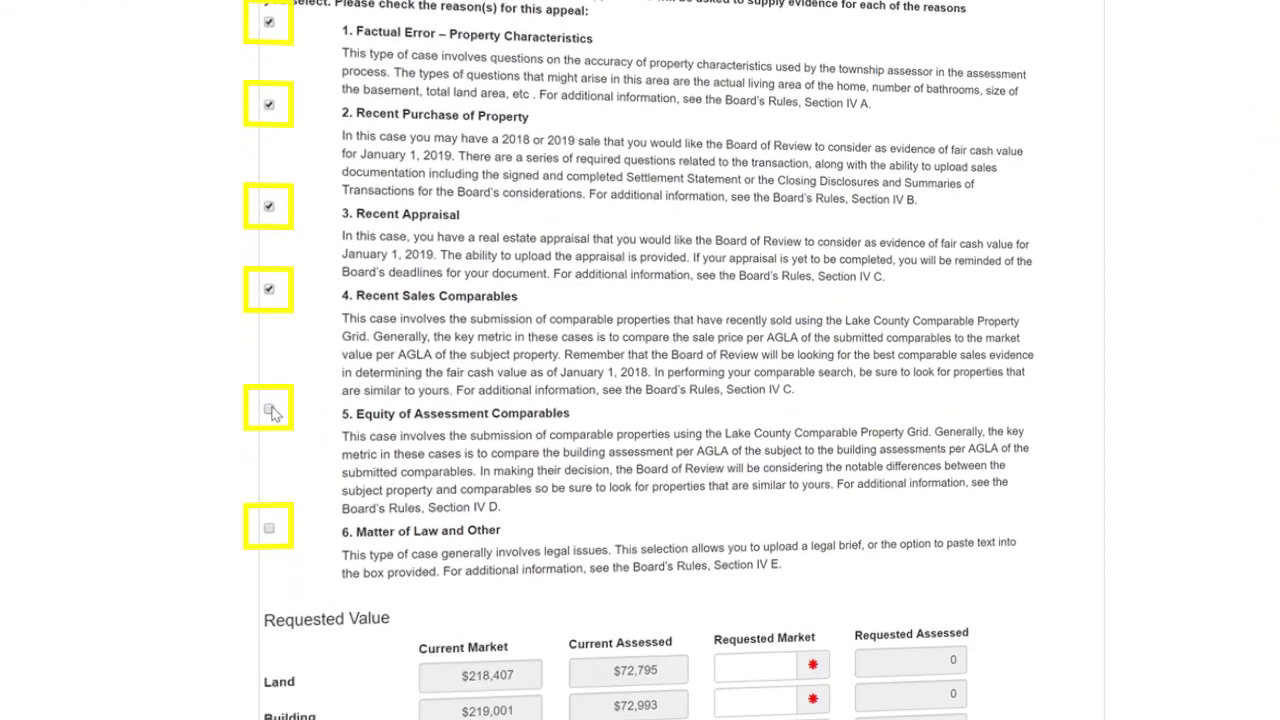
left_click(269, 549)
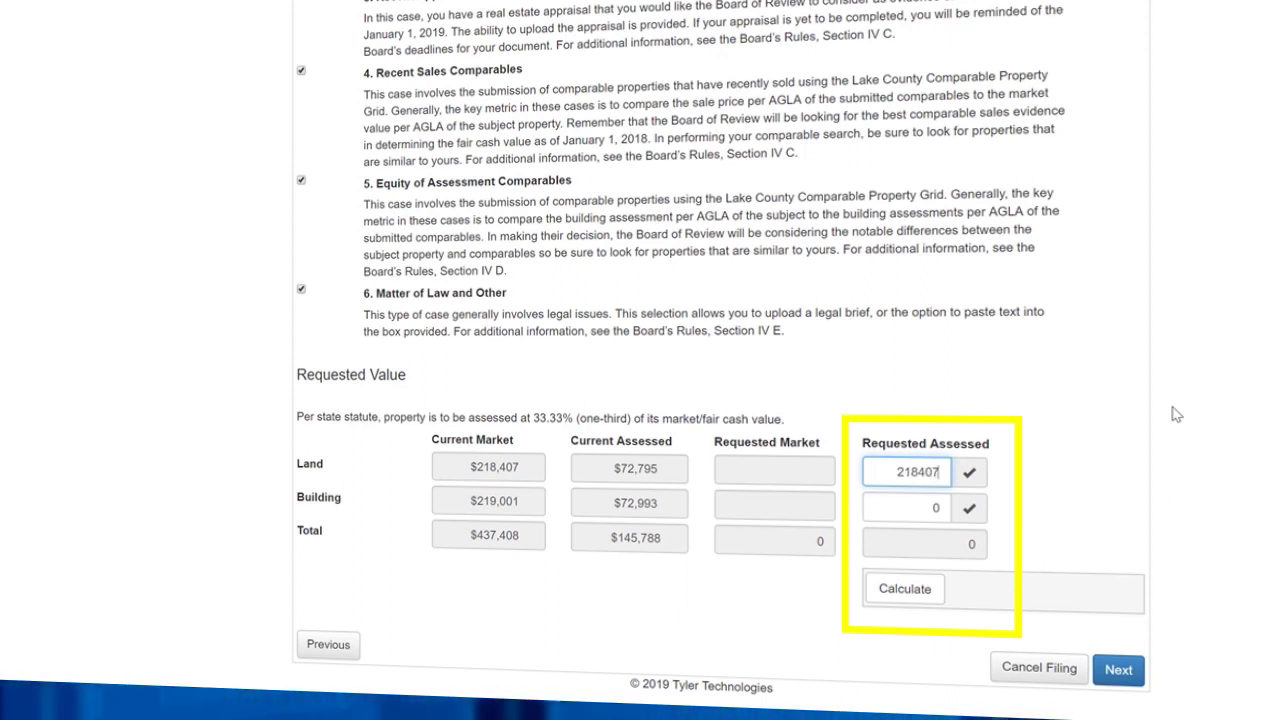
- Set the requested assessed values to 218407 for land and 141653 for building, calculate the totals and continue to Additional Properties
left_click(936, 510)
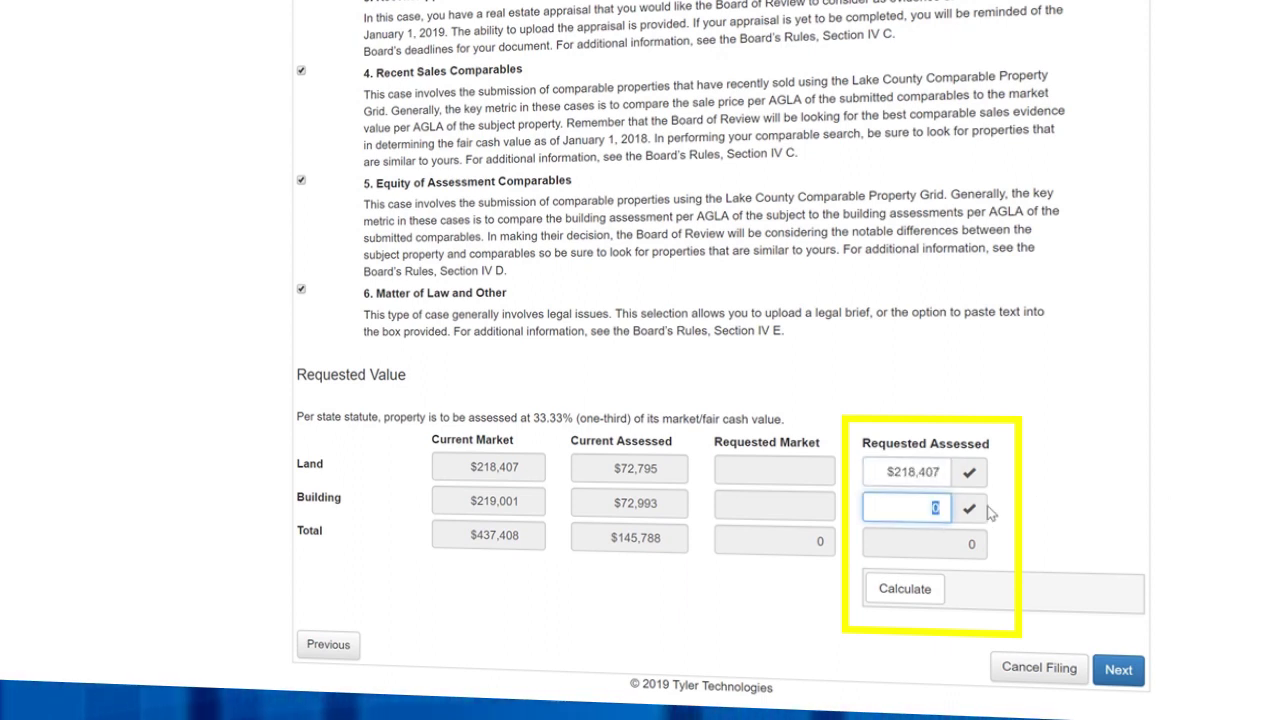
type("141653")
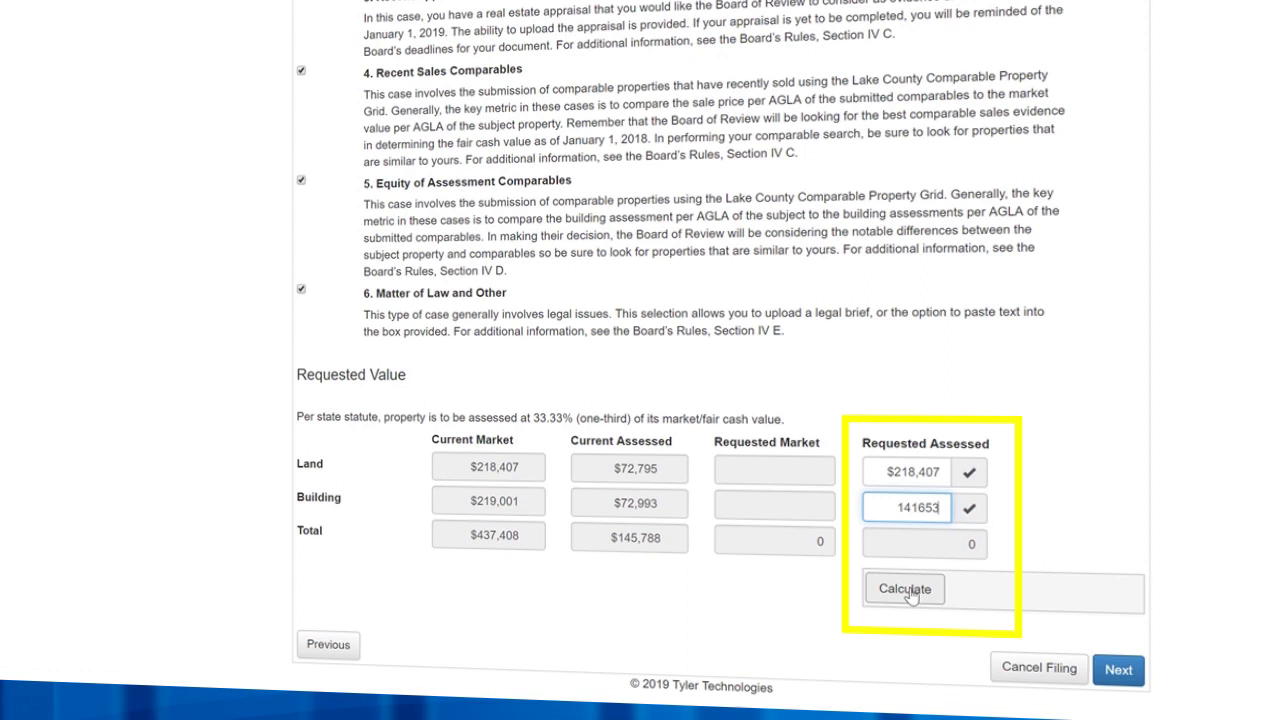
left_click(918, 590)
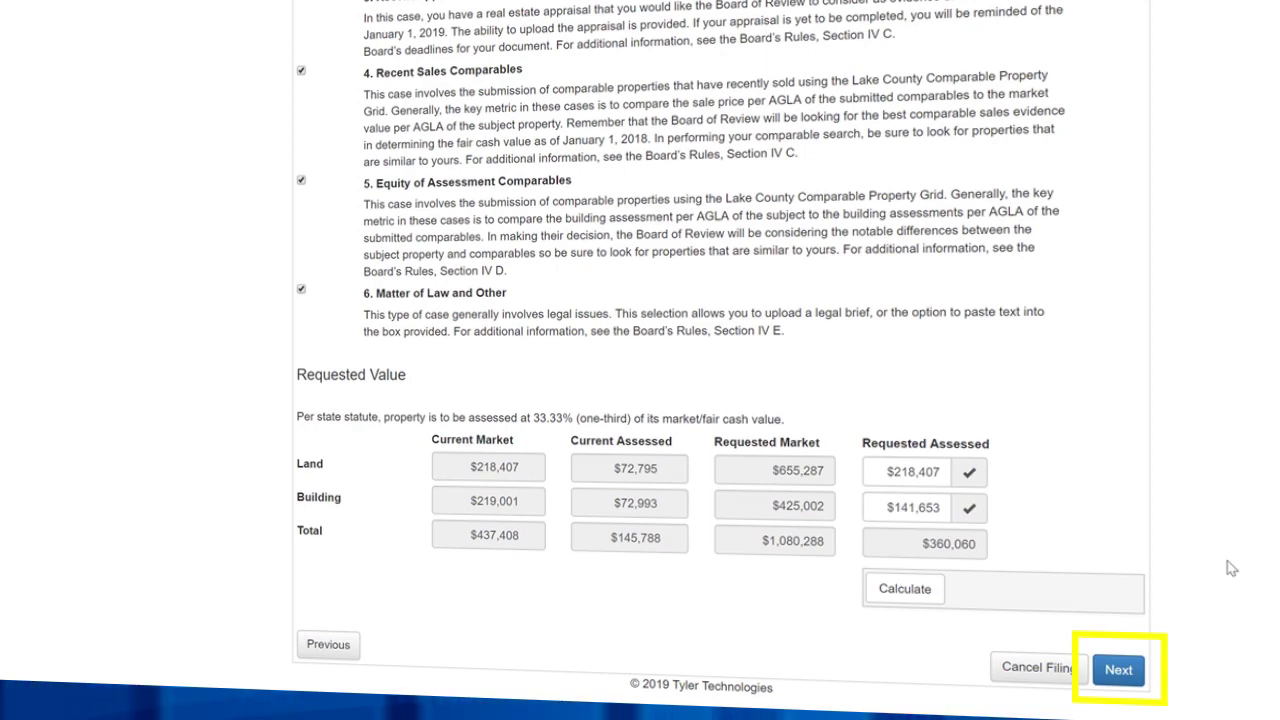
left_click(1119, 670)
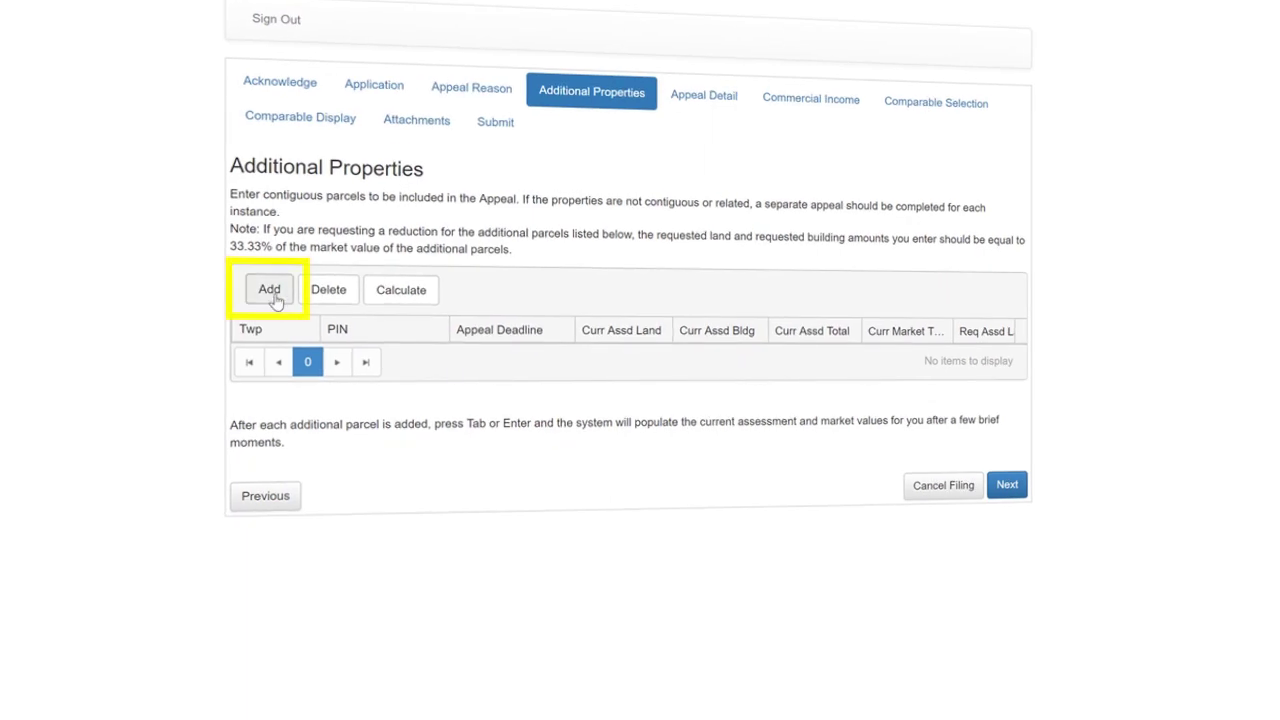
- Add an additional property row and open its PIN, requested land and requested building cells for entry
left_click(270, 290)
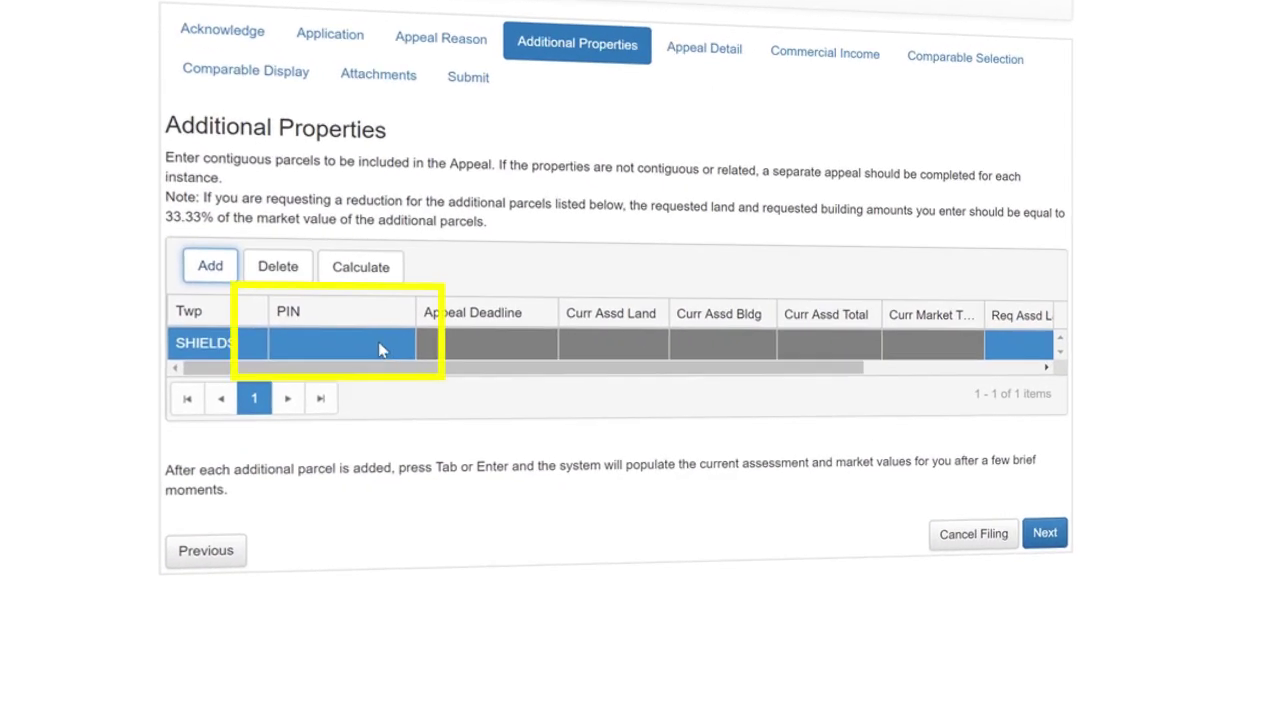
left_click(378, 349)
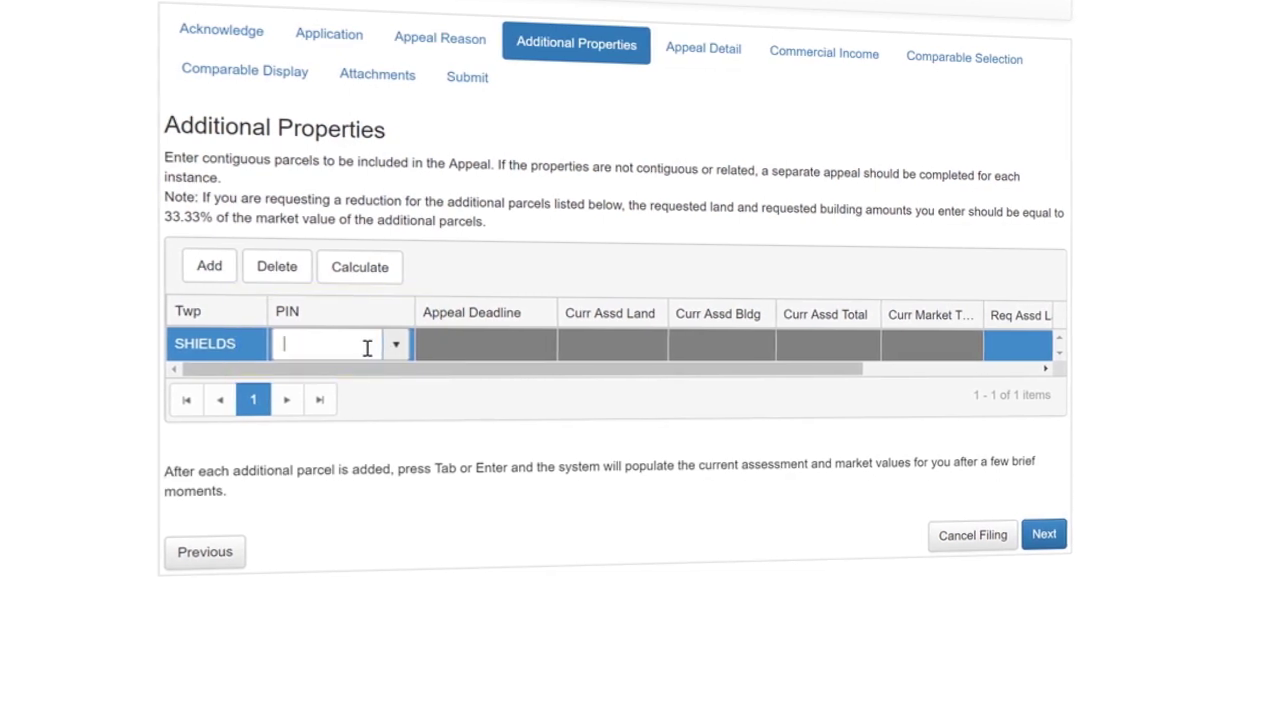
left_click_drag(395, 375, 657, 423)
left_click(779, 352)
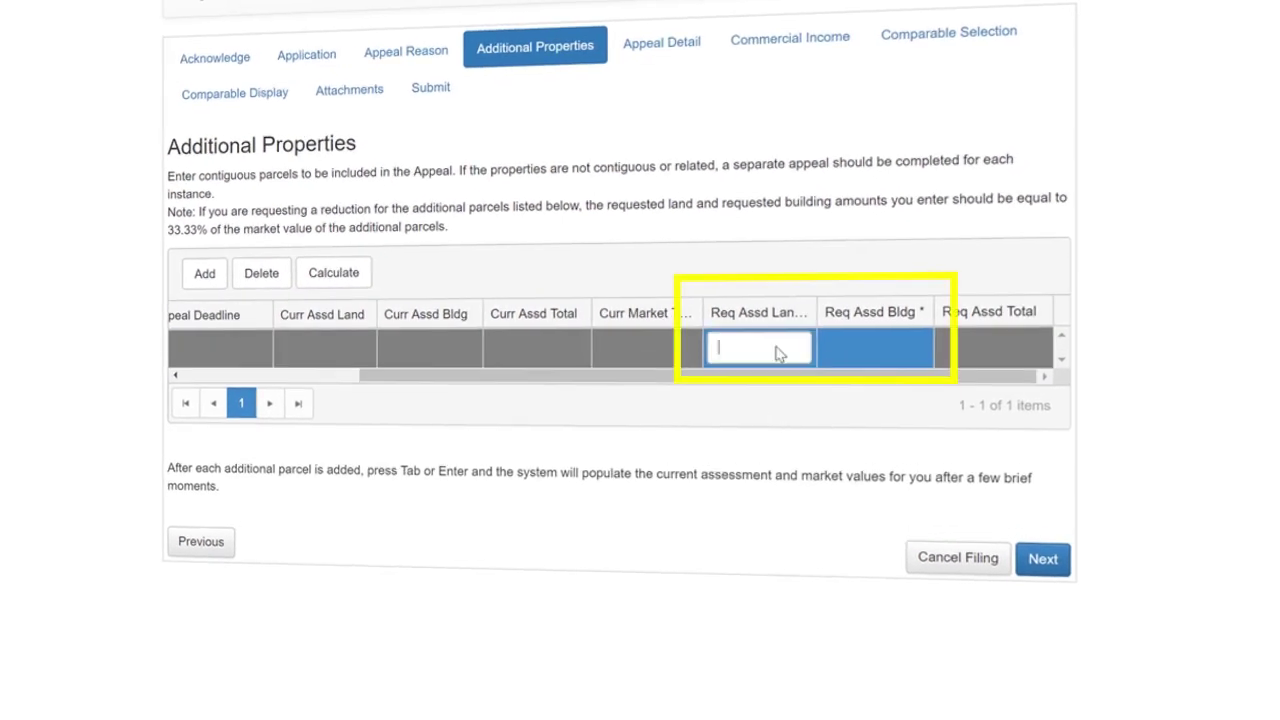
left_click(881, 355)
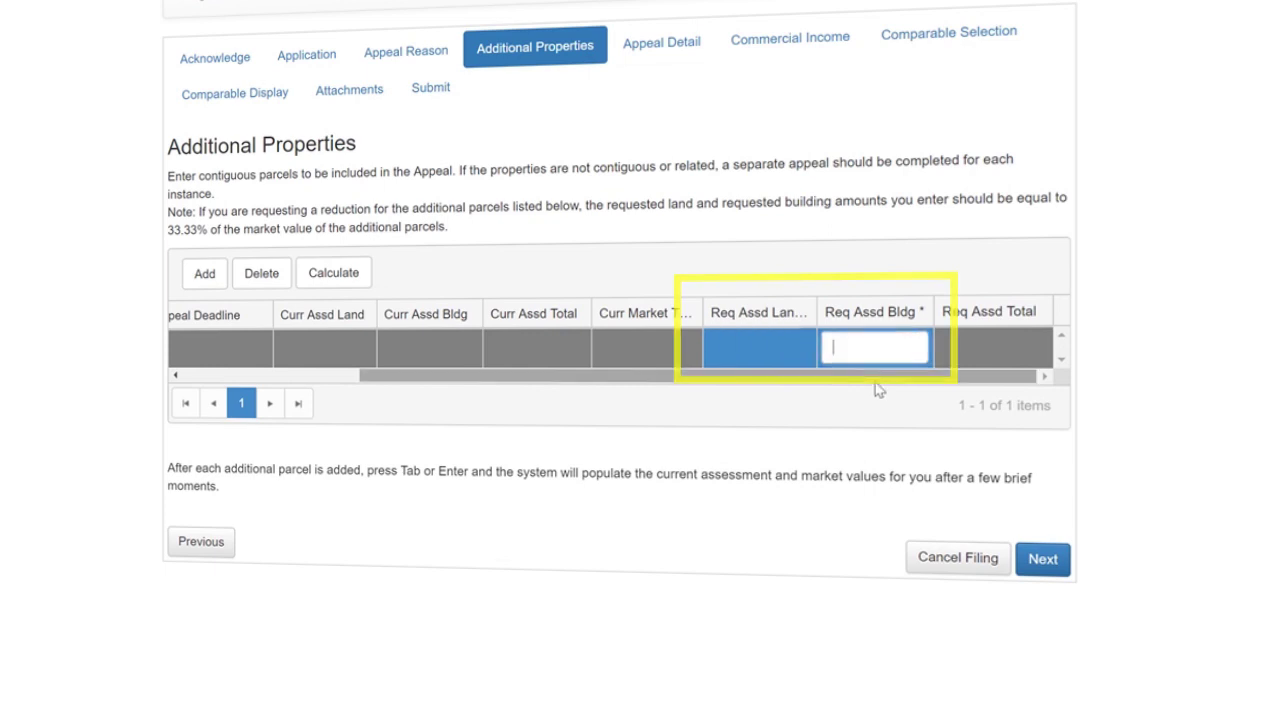
left_click_drag(876, 380, 629, 386)
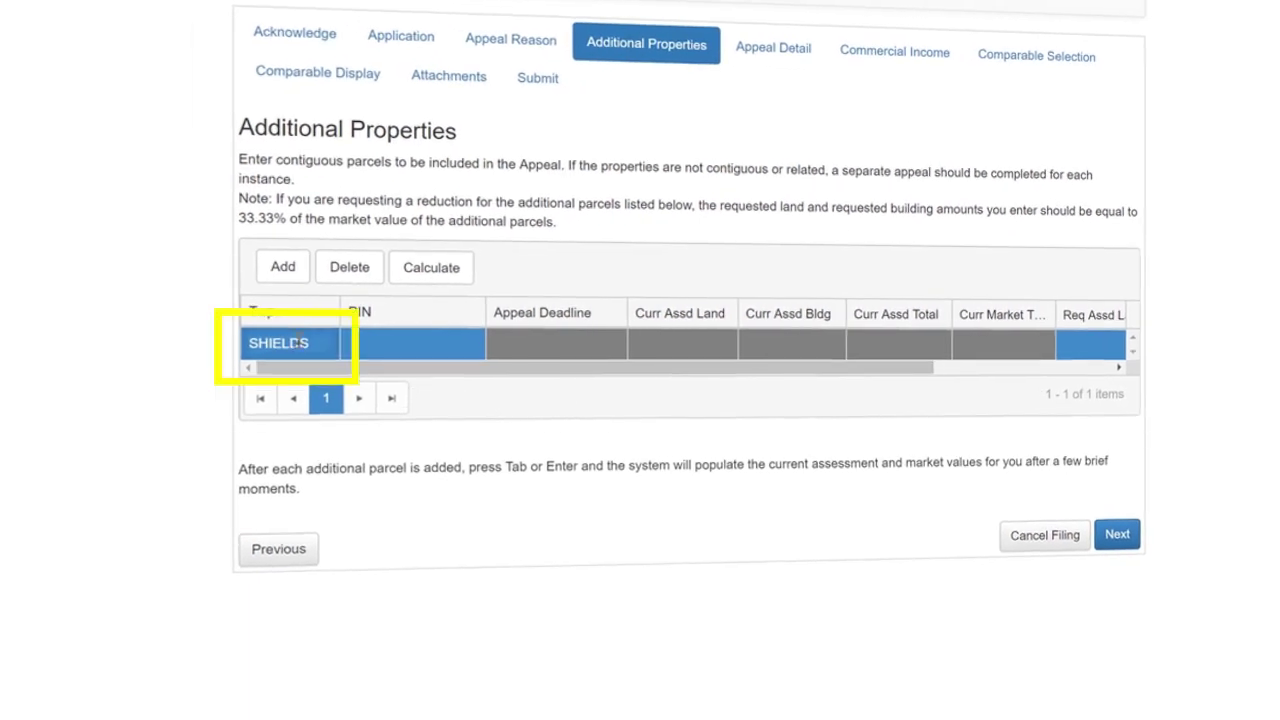
- Look through the township choices available for the additional property row
left_click(298, 342)
left_click(315, 345)
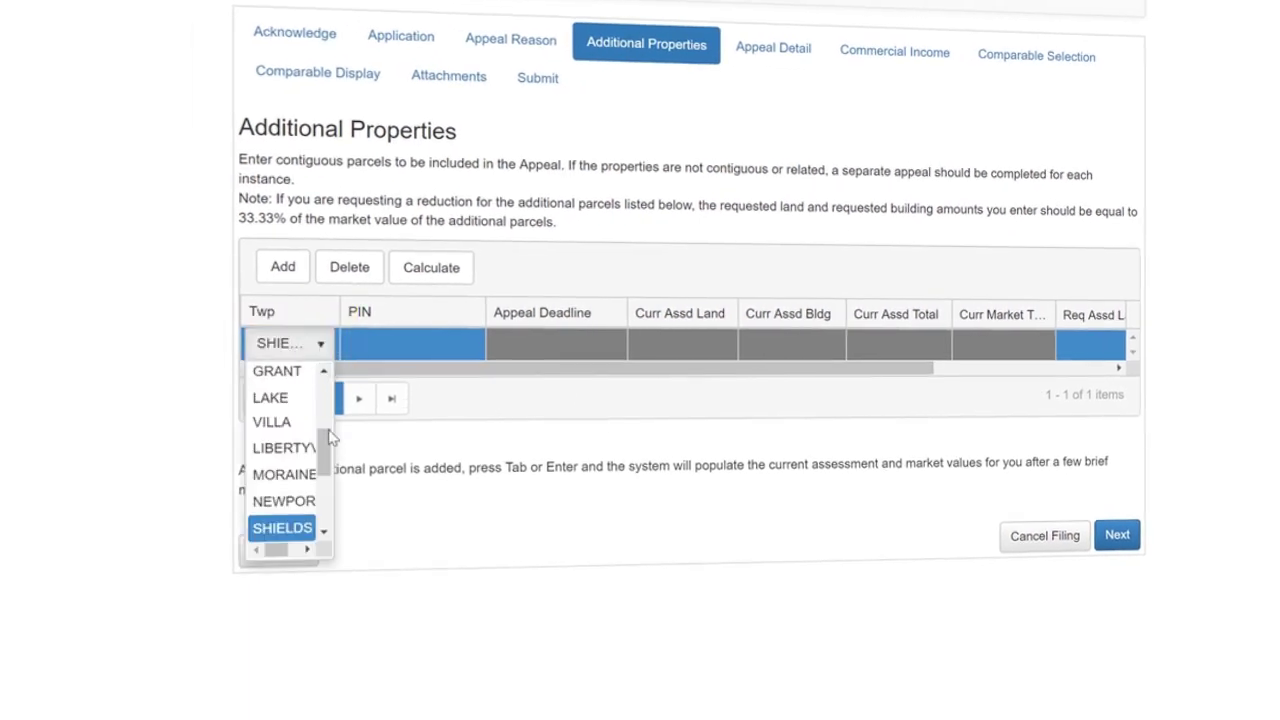
left_click_drag(331, 437, 333, 388)
left_click(500, 412)
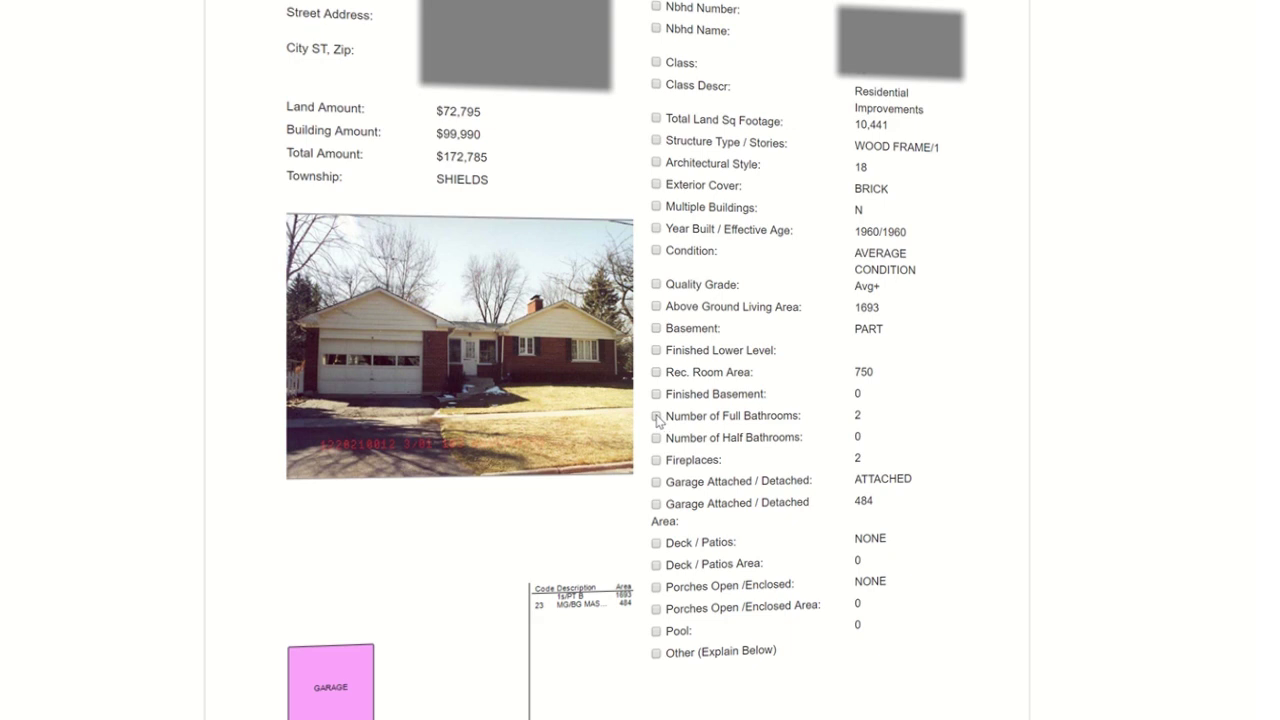
- Flag Number of Full Bathrooms as a factual error and explain the discrepancy with "There is 1 bathroom."
left_click(657, 417)
scroll(627, 360, "down", 4)
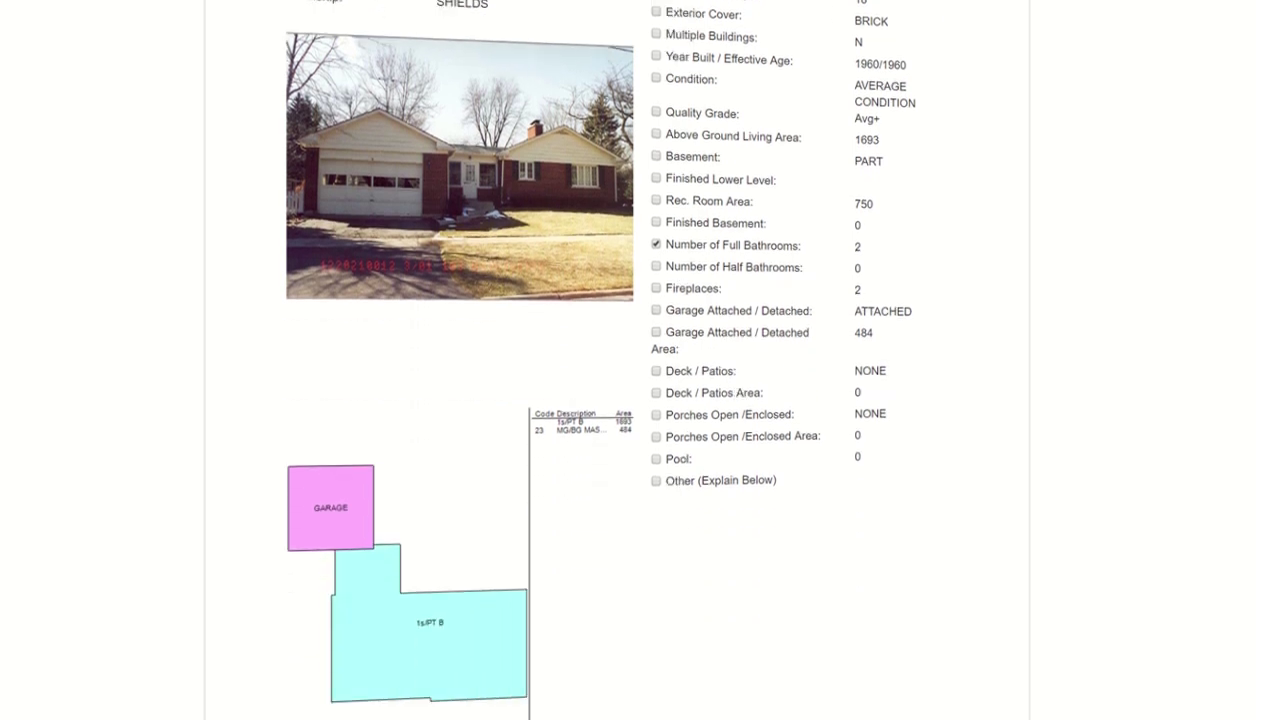
scroll(627, 360, "down", 1)
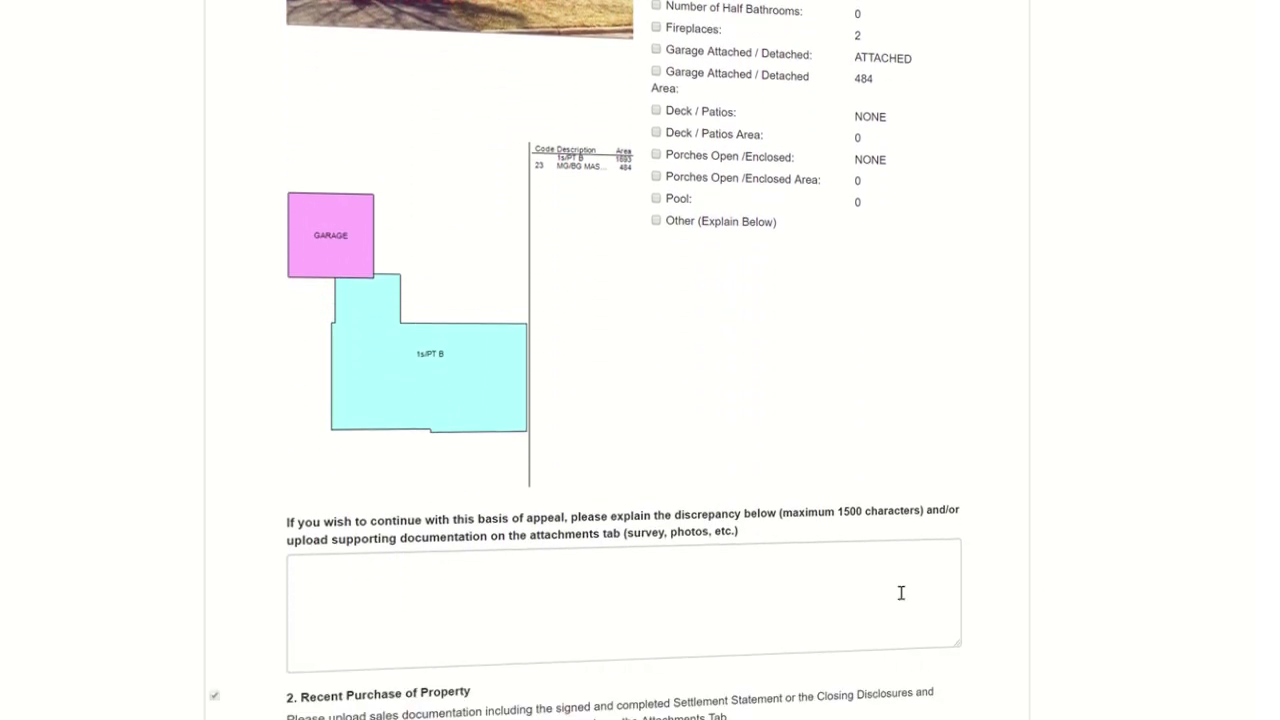
left_click(851, 587)
type("There is ")
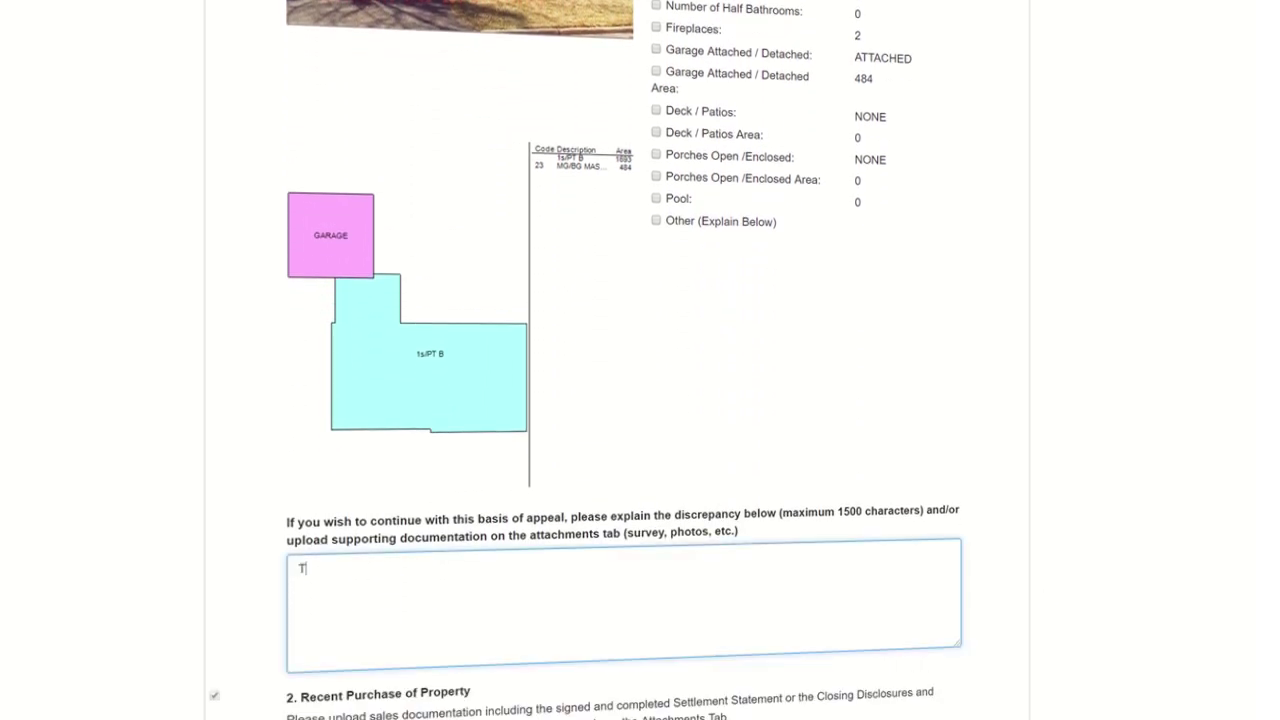
type("1 bathroom.")
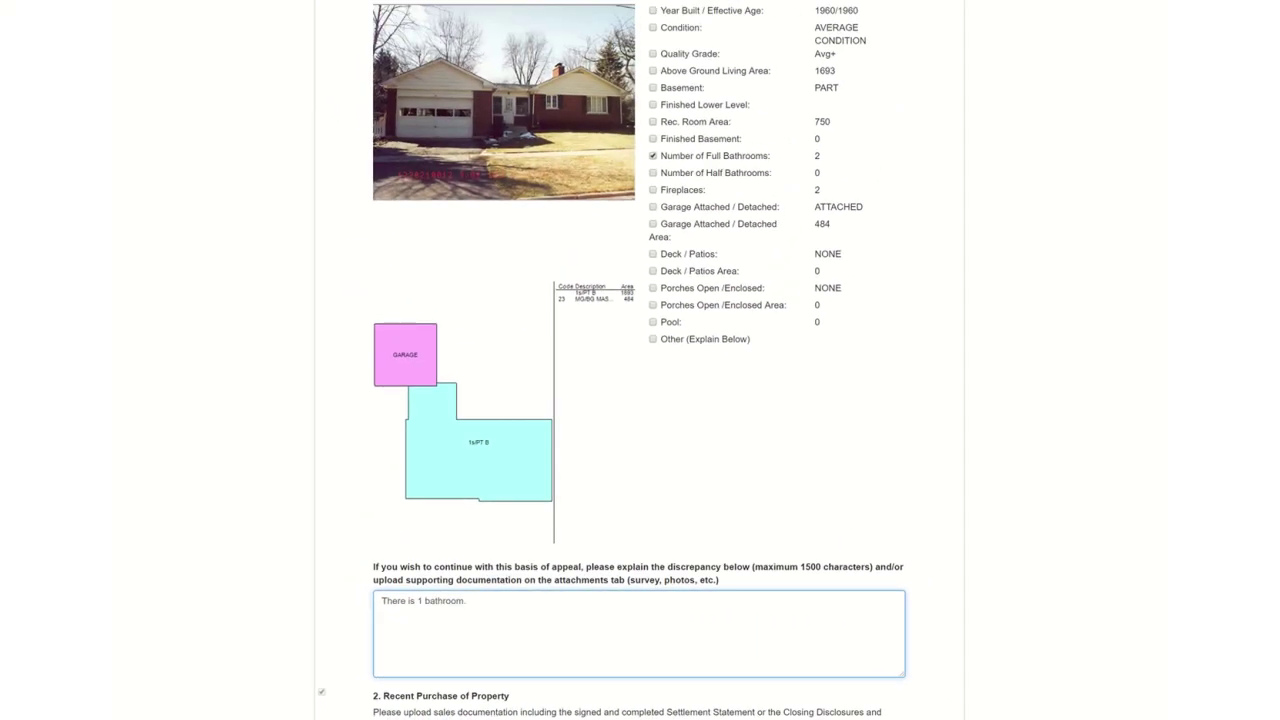
- Select the 10/01/2018 warranty deed sale priced at 395000 as the Recent Purchase sale transaction
scroll(640, 360, "down", 7)
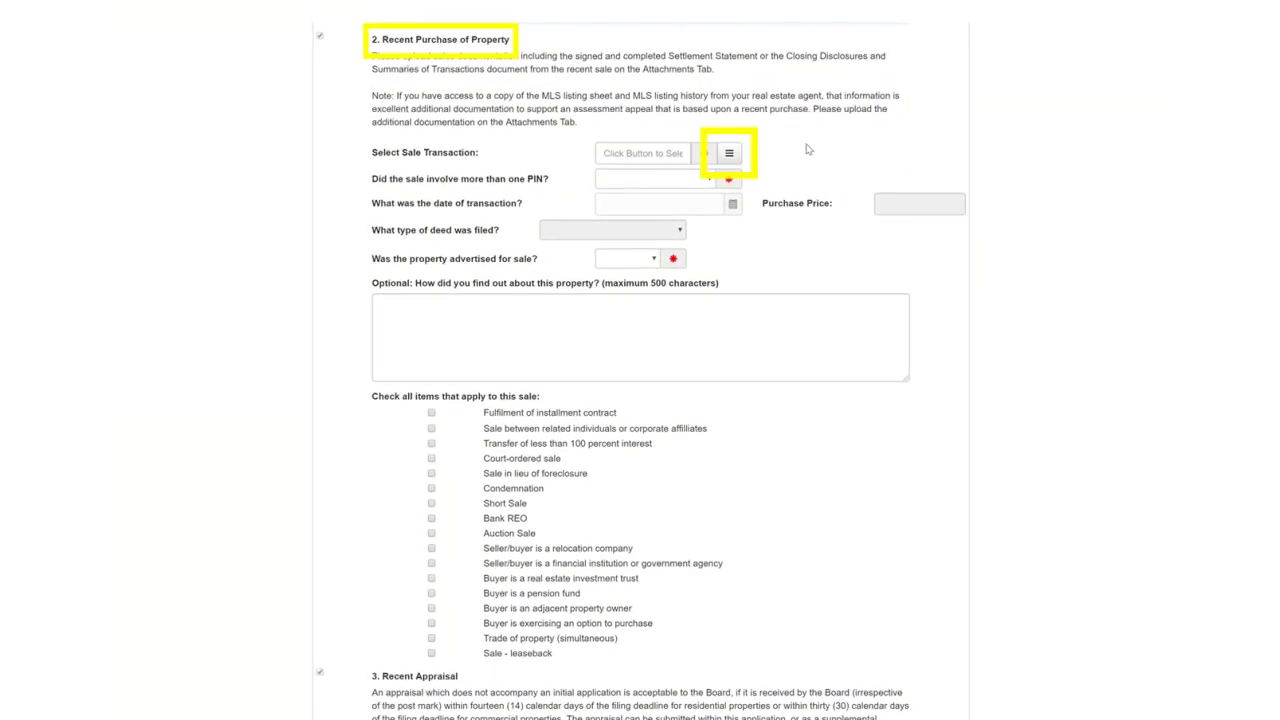
left_click(731, 153)
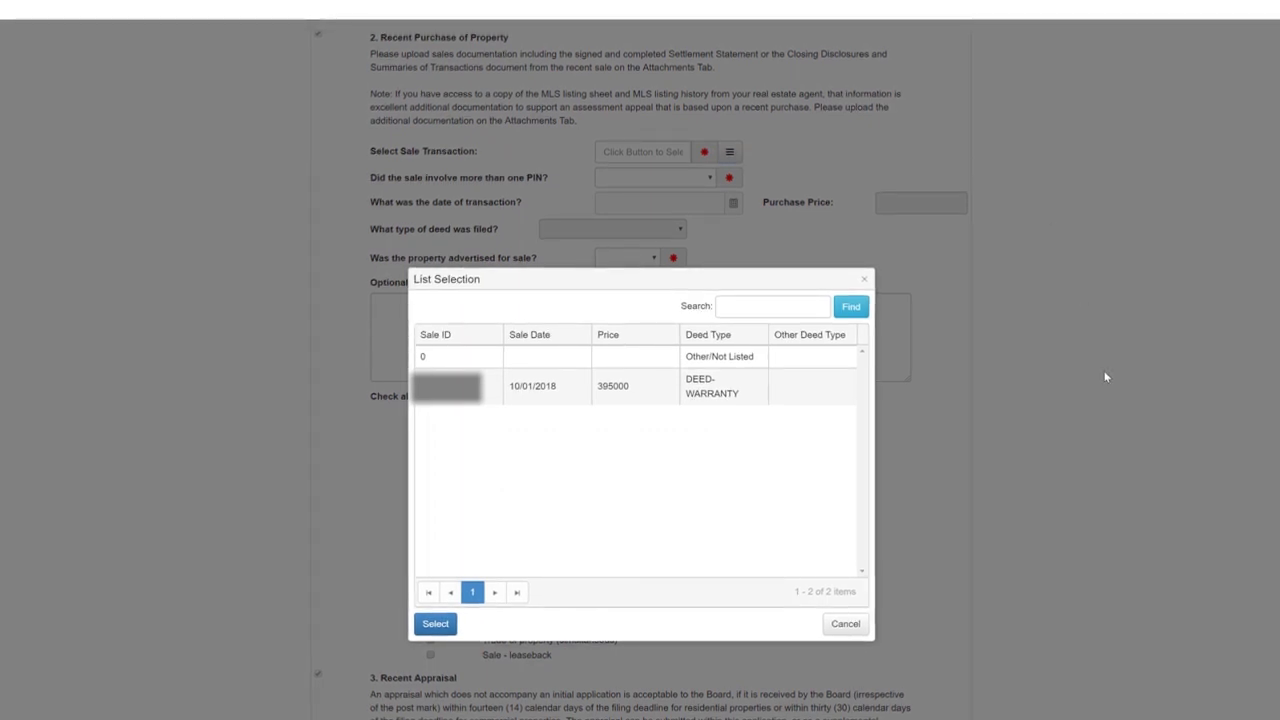
left_click(478, 400)
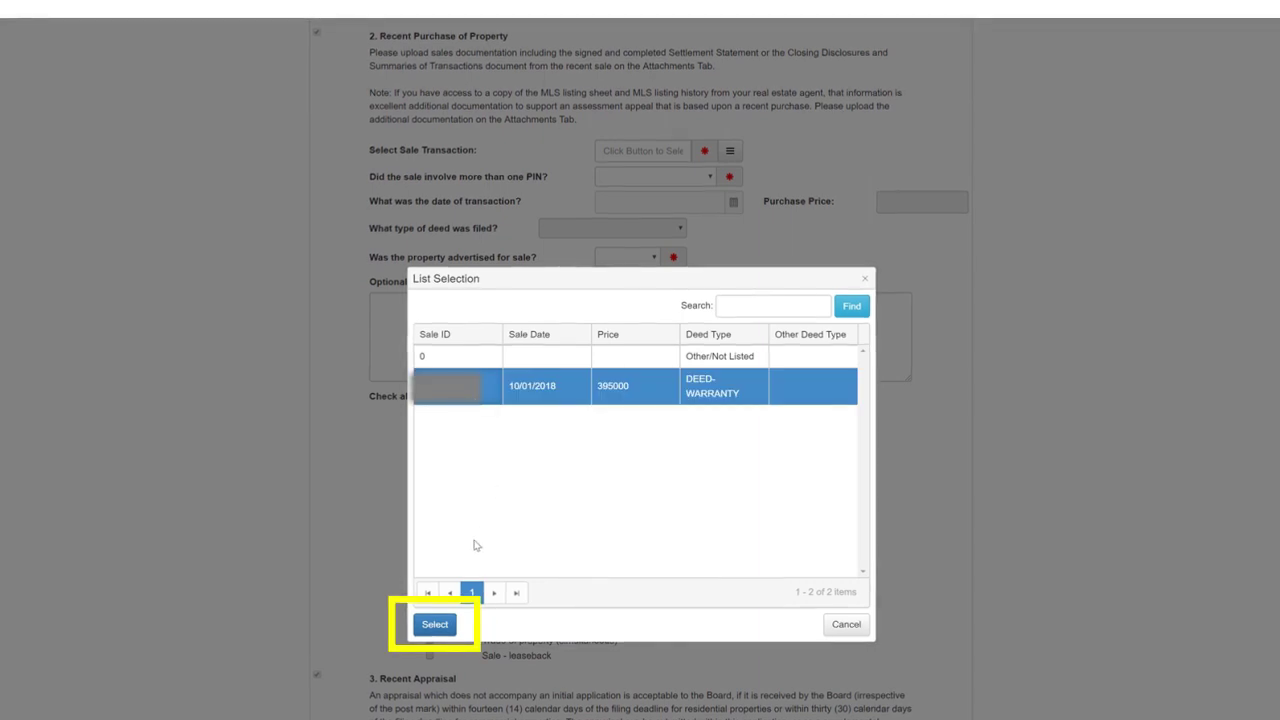
left_click(435, 624)
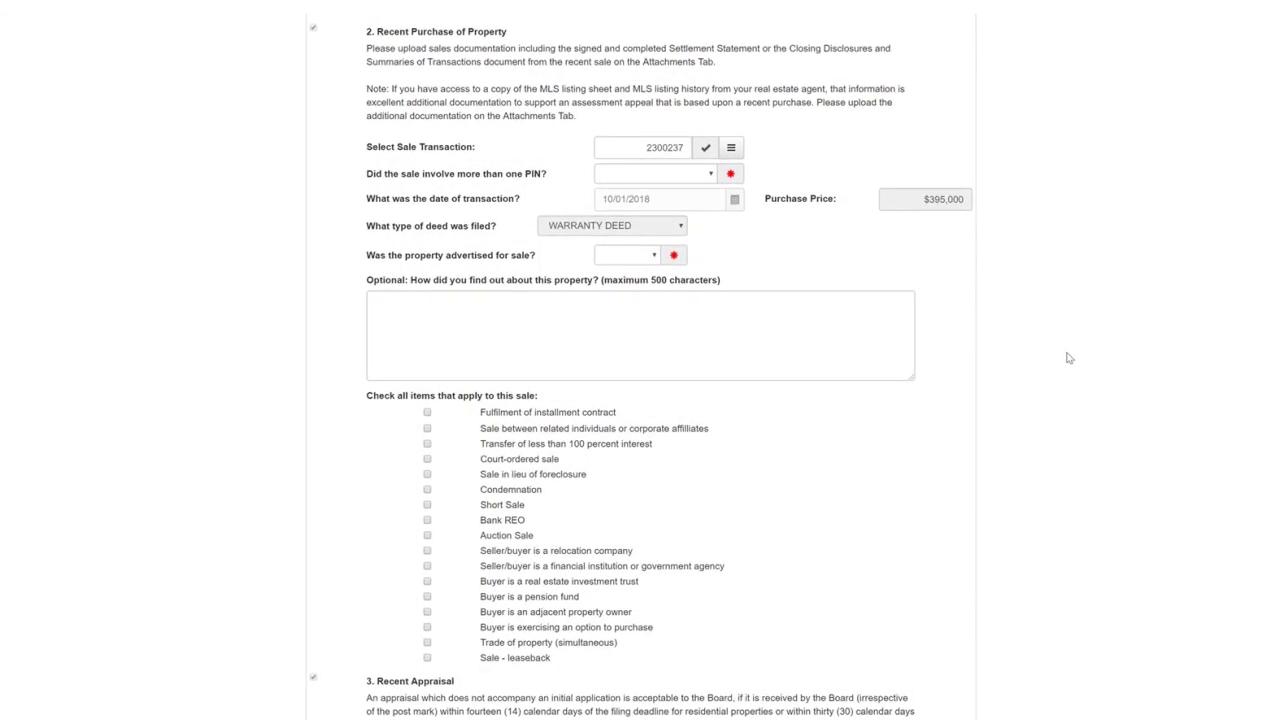
- Answer No to whether the sale involved more than one PIN and Yes to whether the property was advertised for sale
left_click(711, 174)
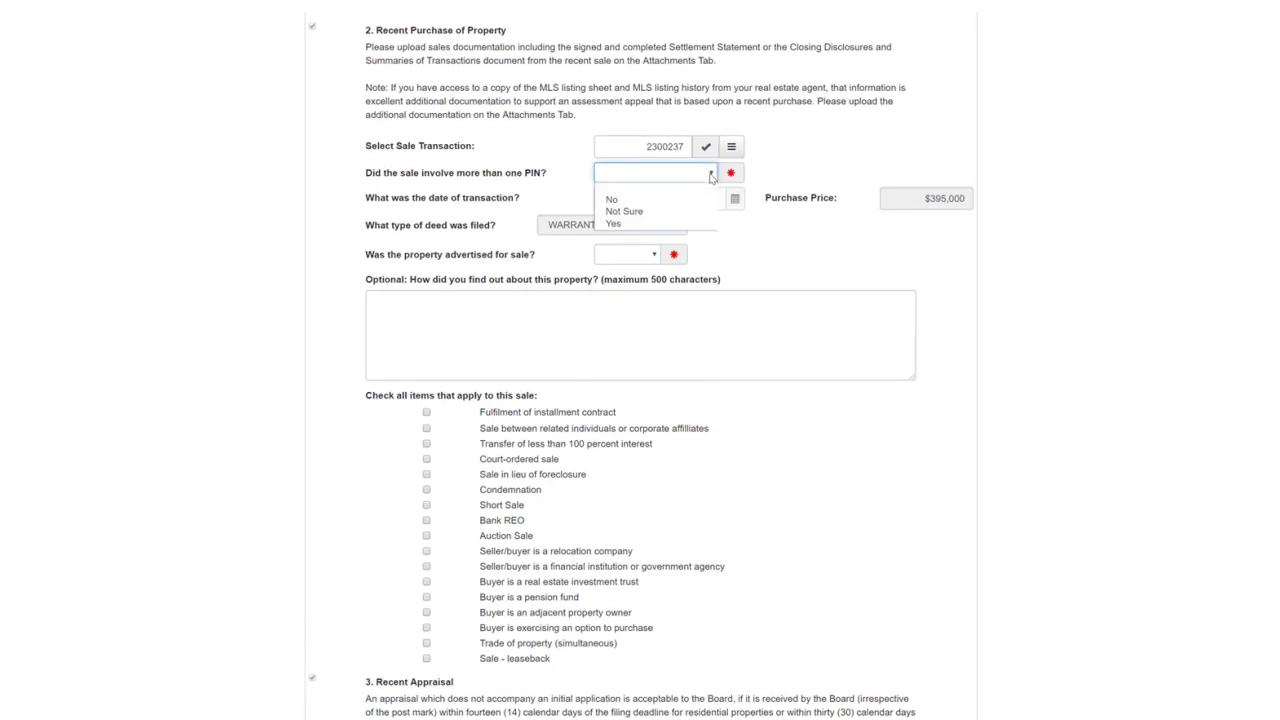
left_click(686, 199)
left_click(652, 256)
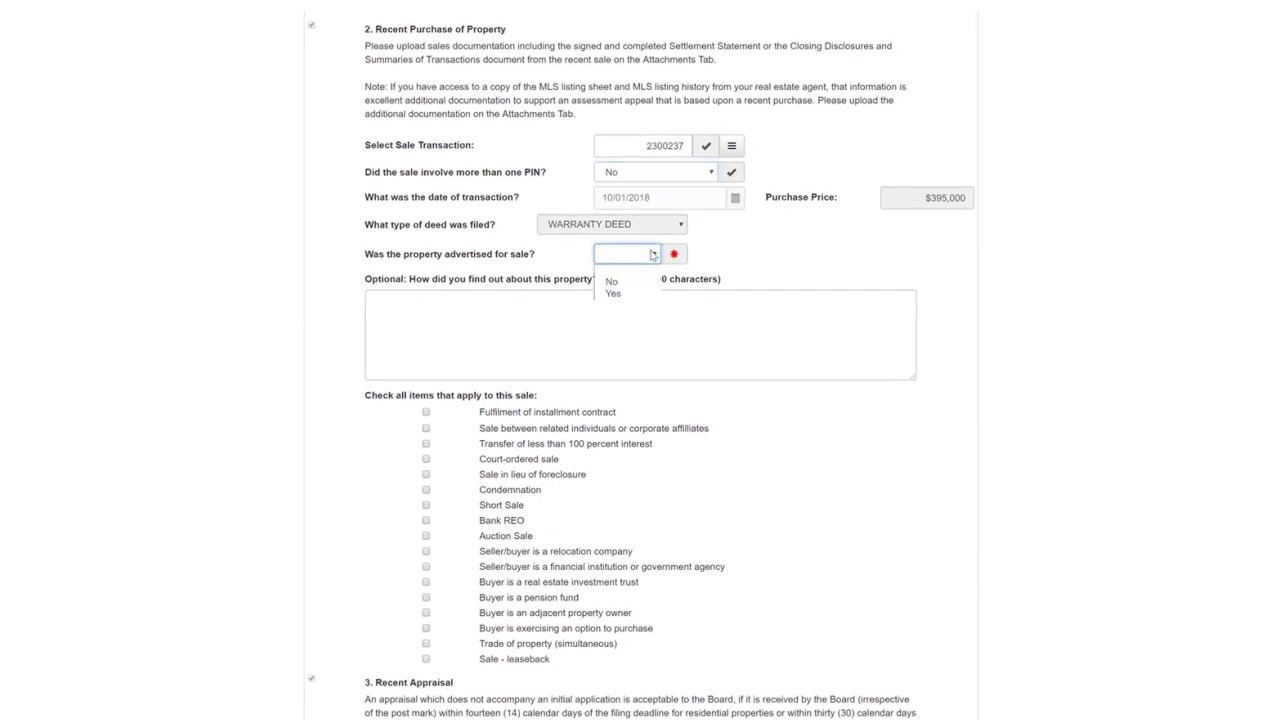
left_click(644, 294)
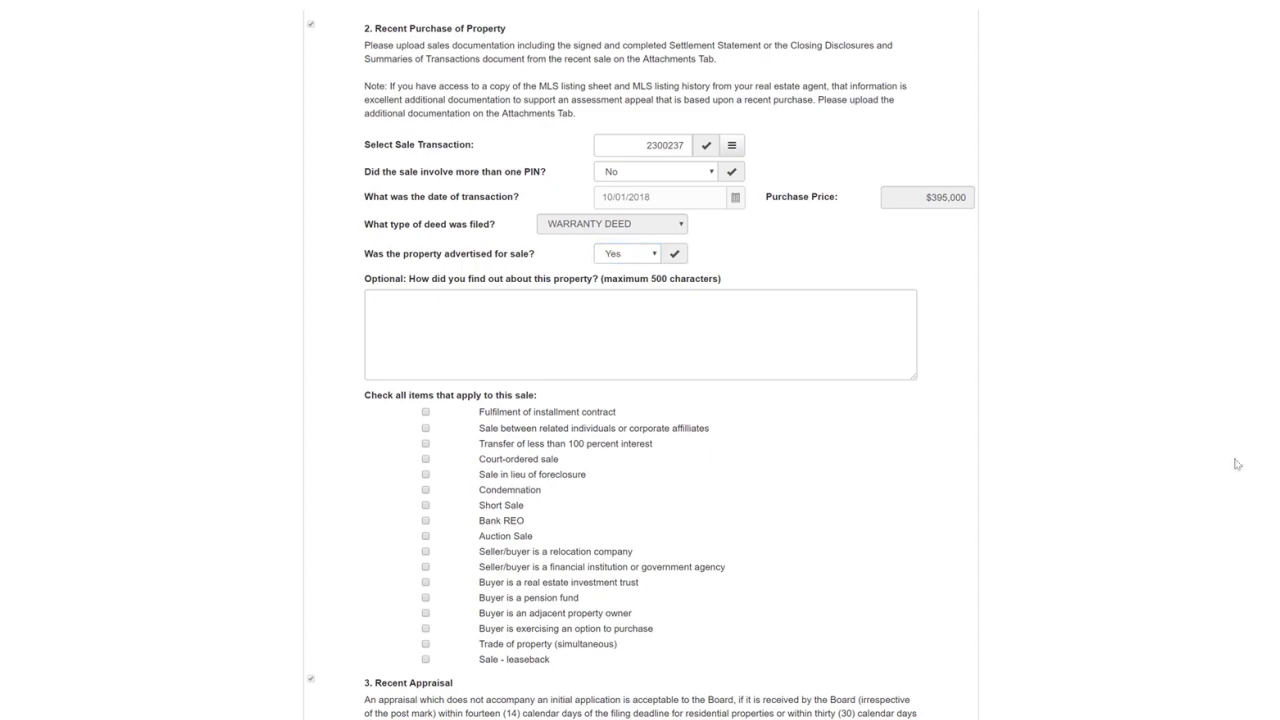
- Mark the appraisal as forthcoming under Recent Appraisal and answer No to the $100,000 assessed value reduction question
scroll(1237, 464, "down", 2)
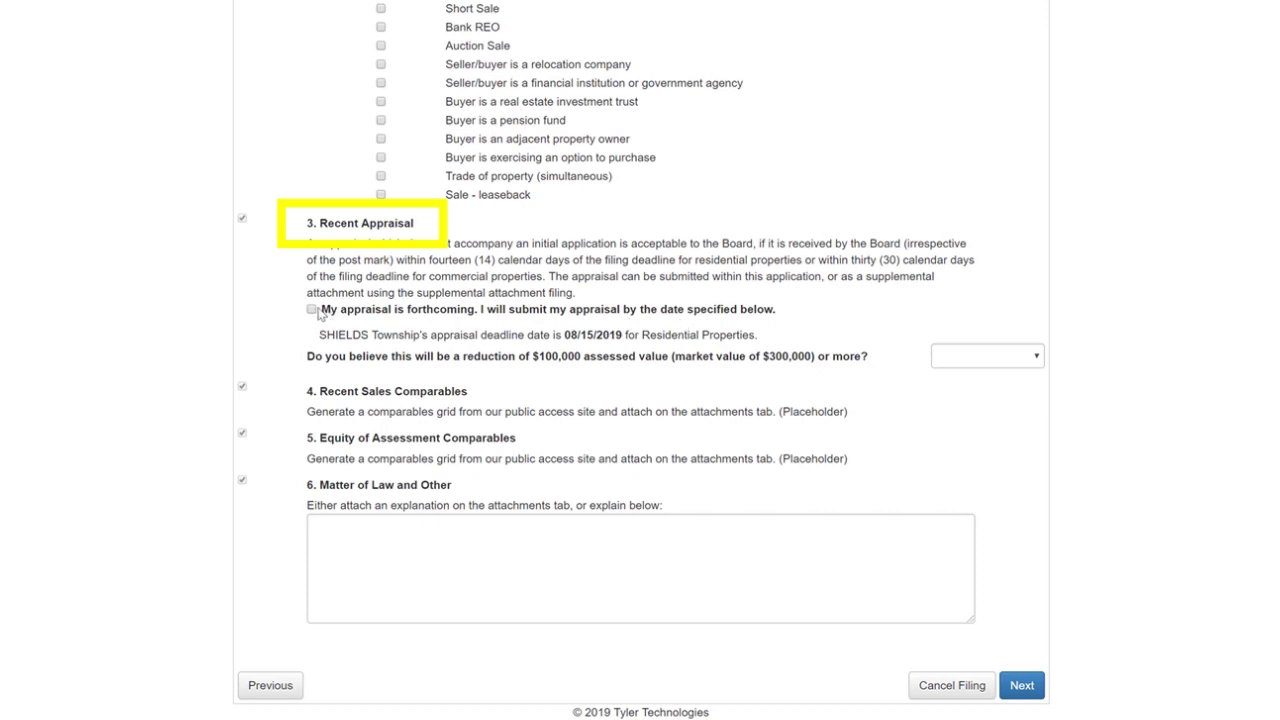
left_click(311, 310)
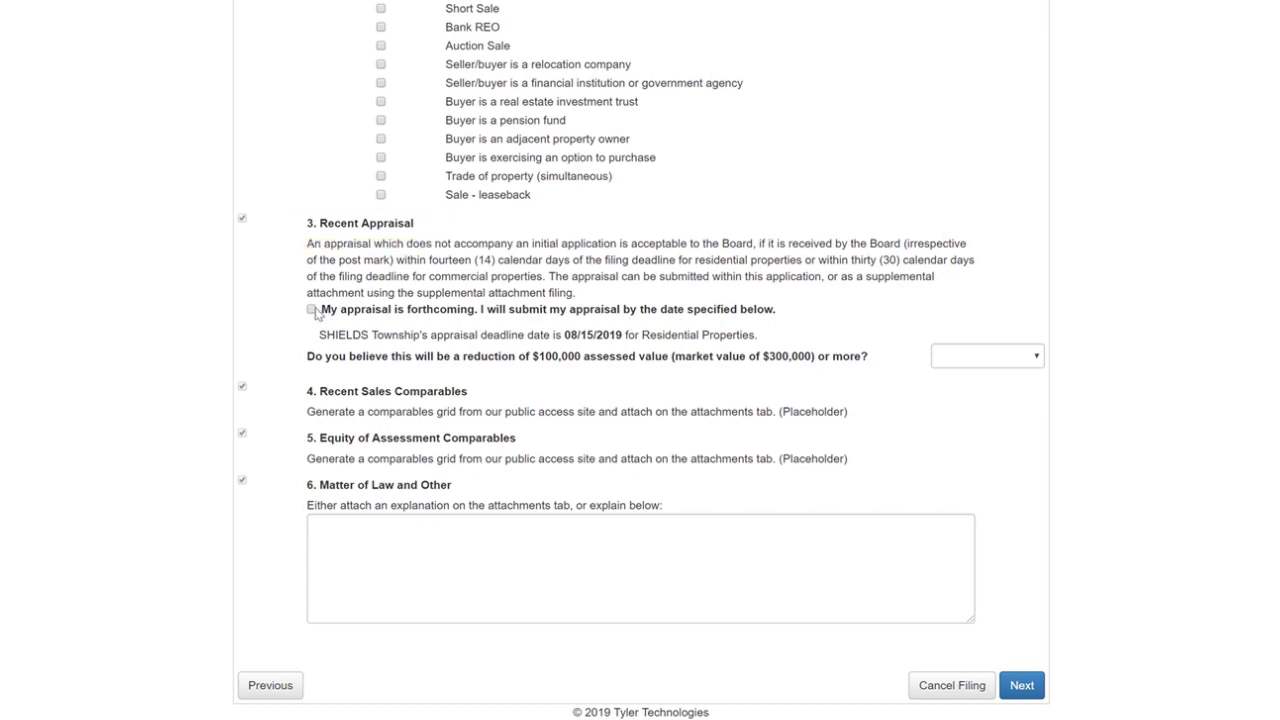
left_click(1004, 360)
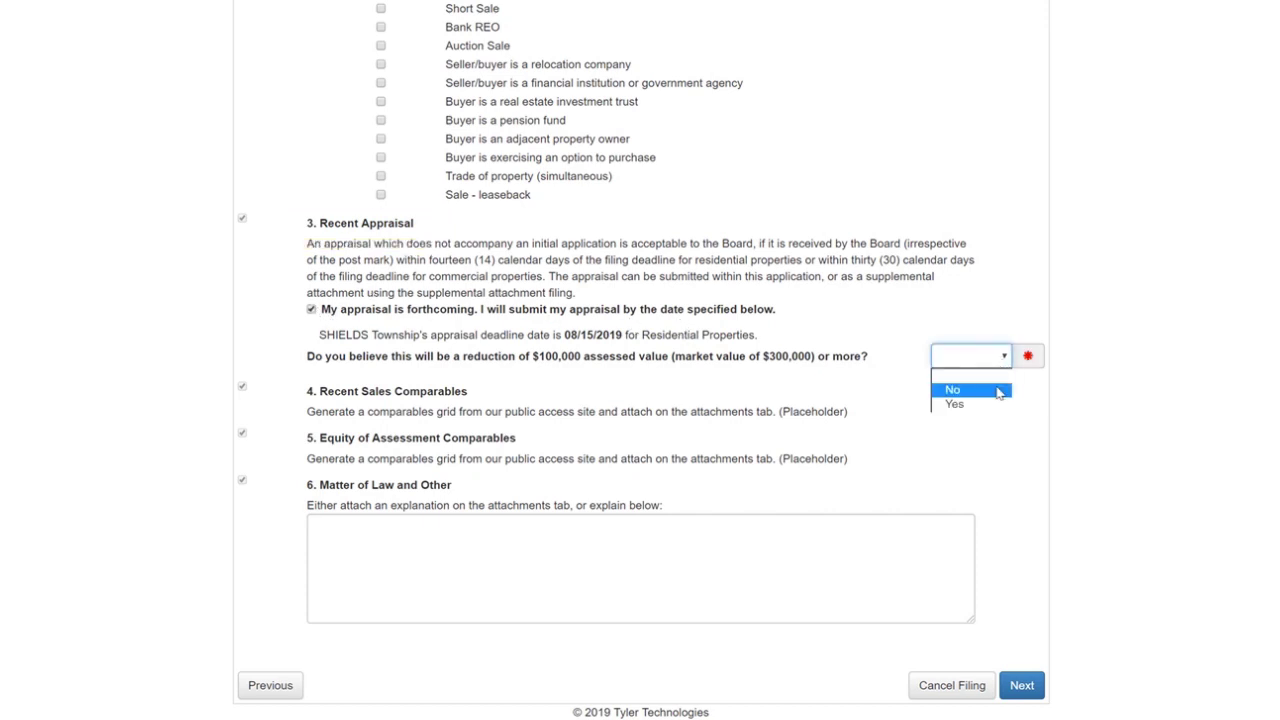
left_click(998, 391)
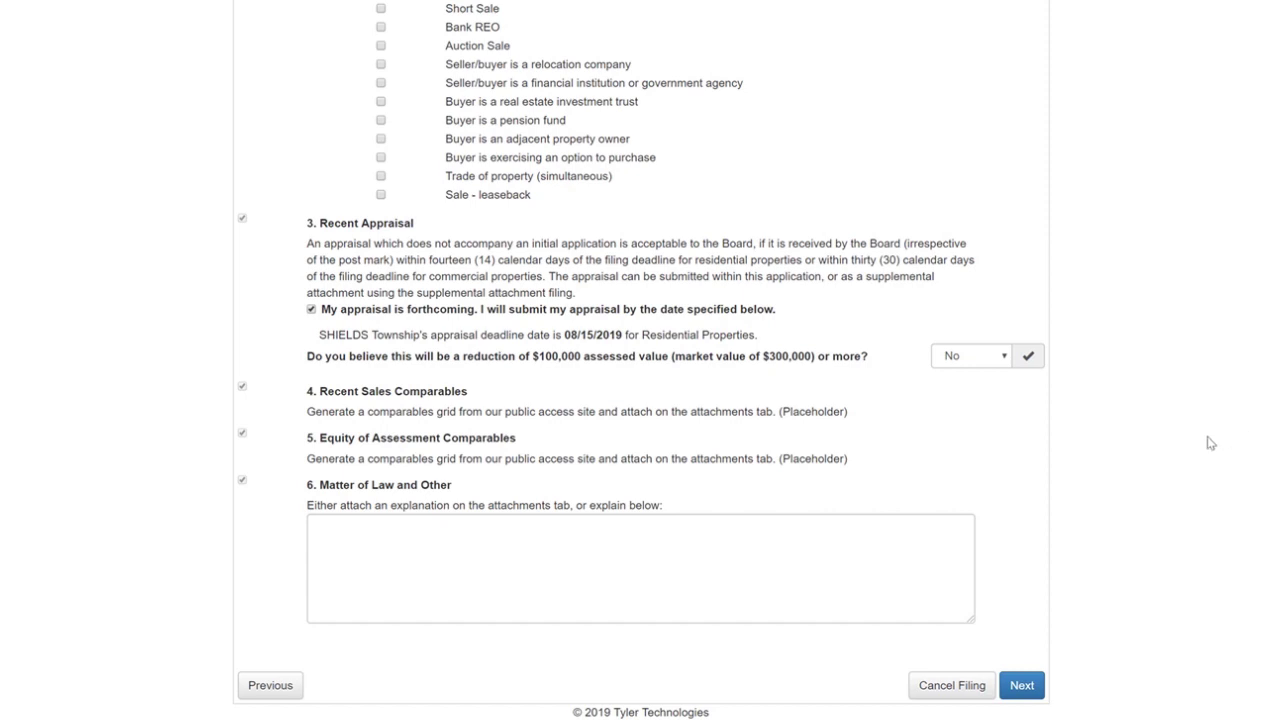
- Enter "Give explanation here." under Matter of Law and Other, and continue past Commercial Income to the Comparable Selection page
left_click(708, 545)
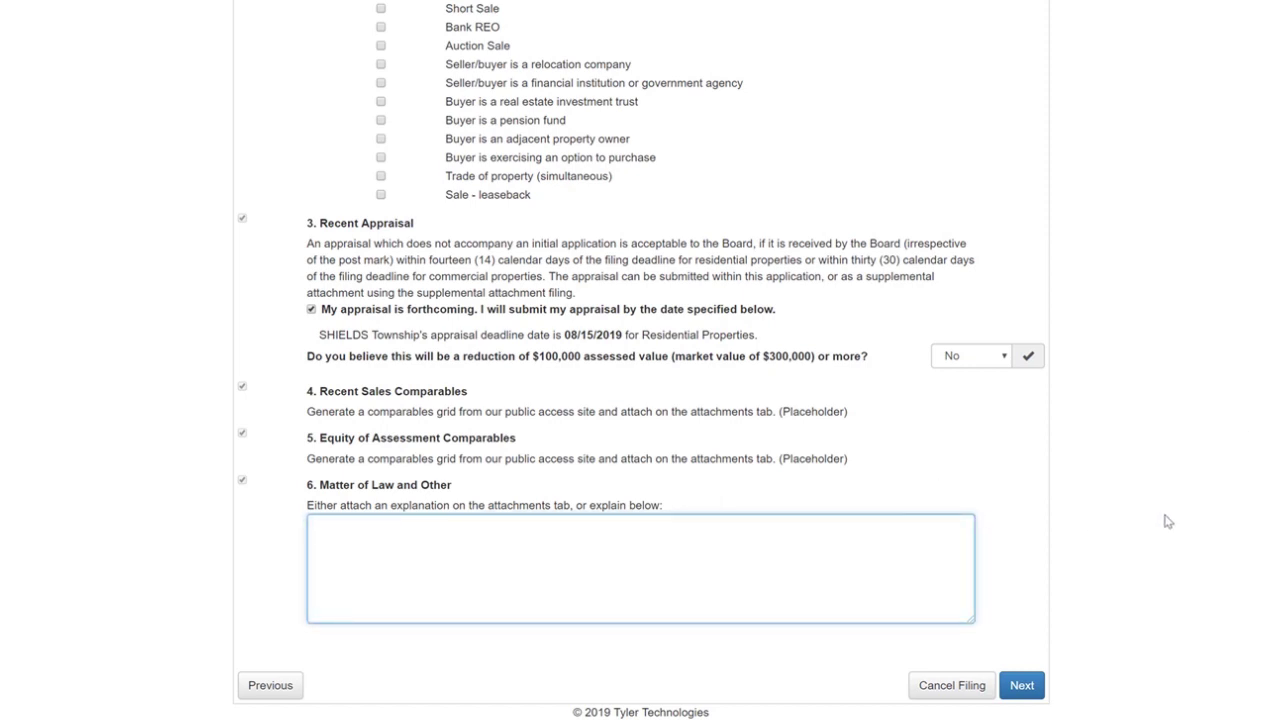
type("Give explanation here.")
left_click(1168, 521)
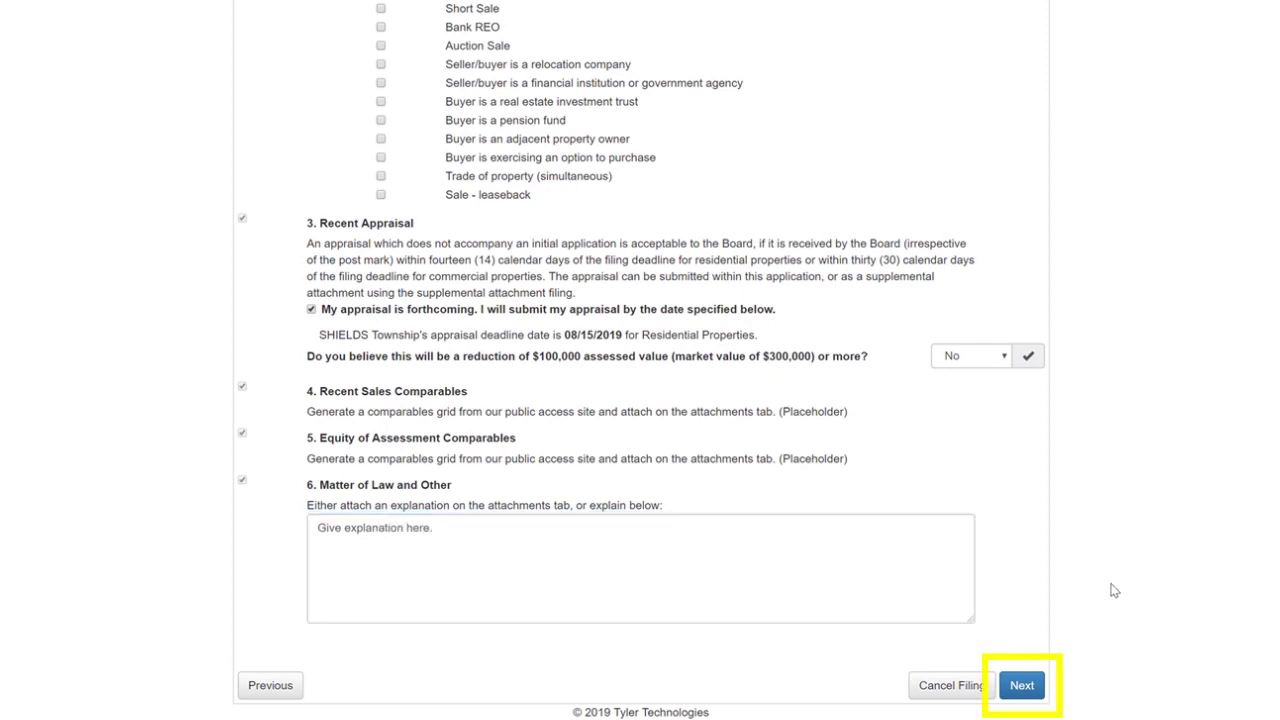
left_click(1022, 688)
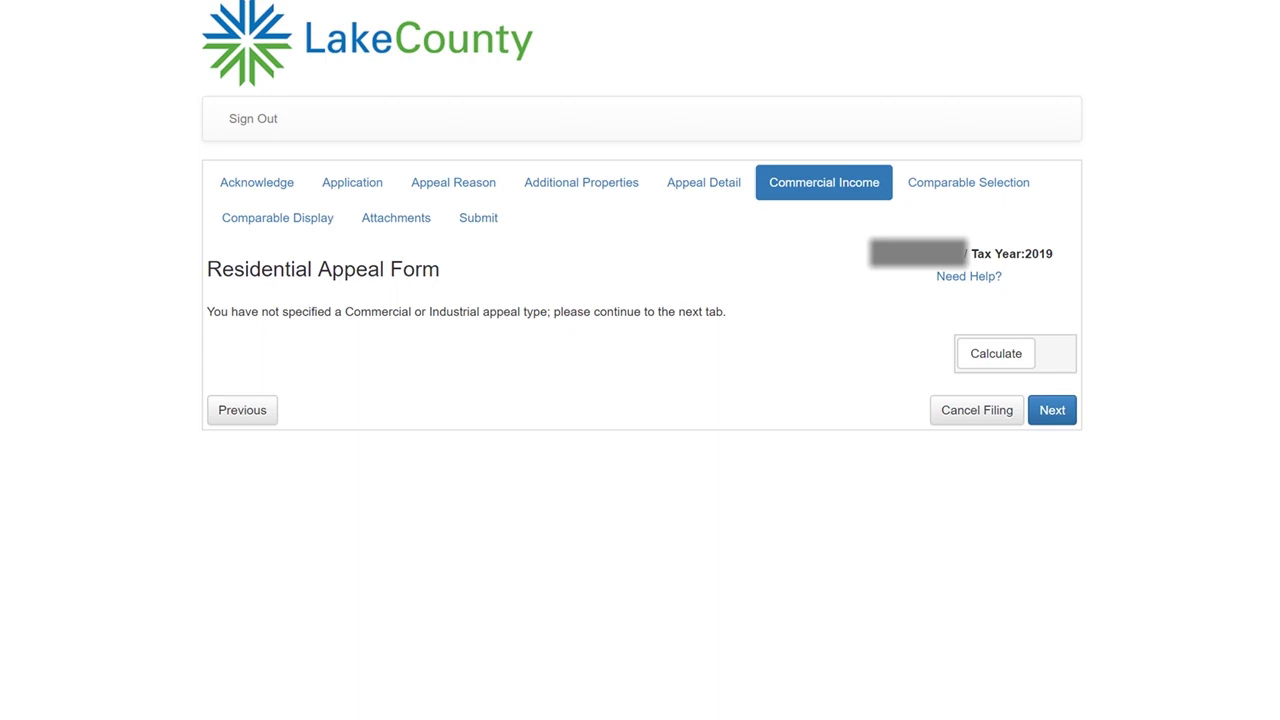
left_click(1055, 412)
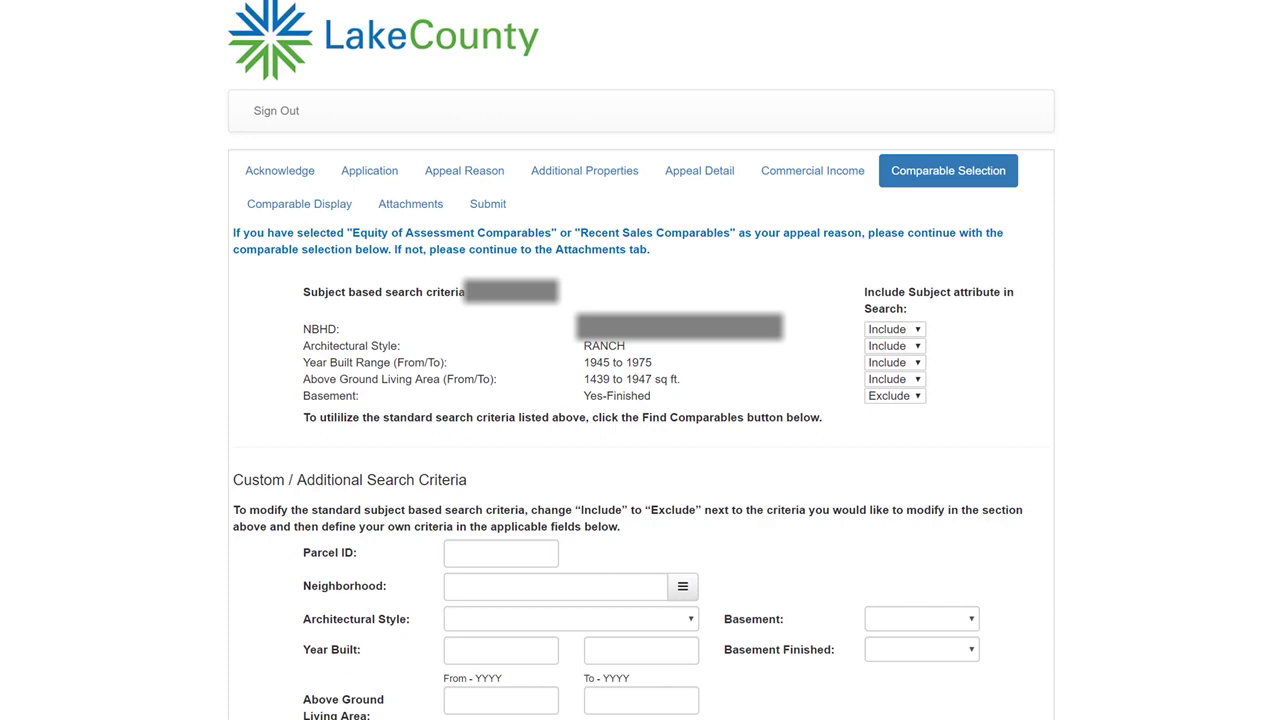
- Keep NBHD set to Include, enter a custom Year Built range of 1955 to 1975, and set the subject's Year Built Range to Exclude
left_click(910, 332)
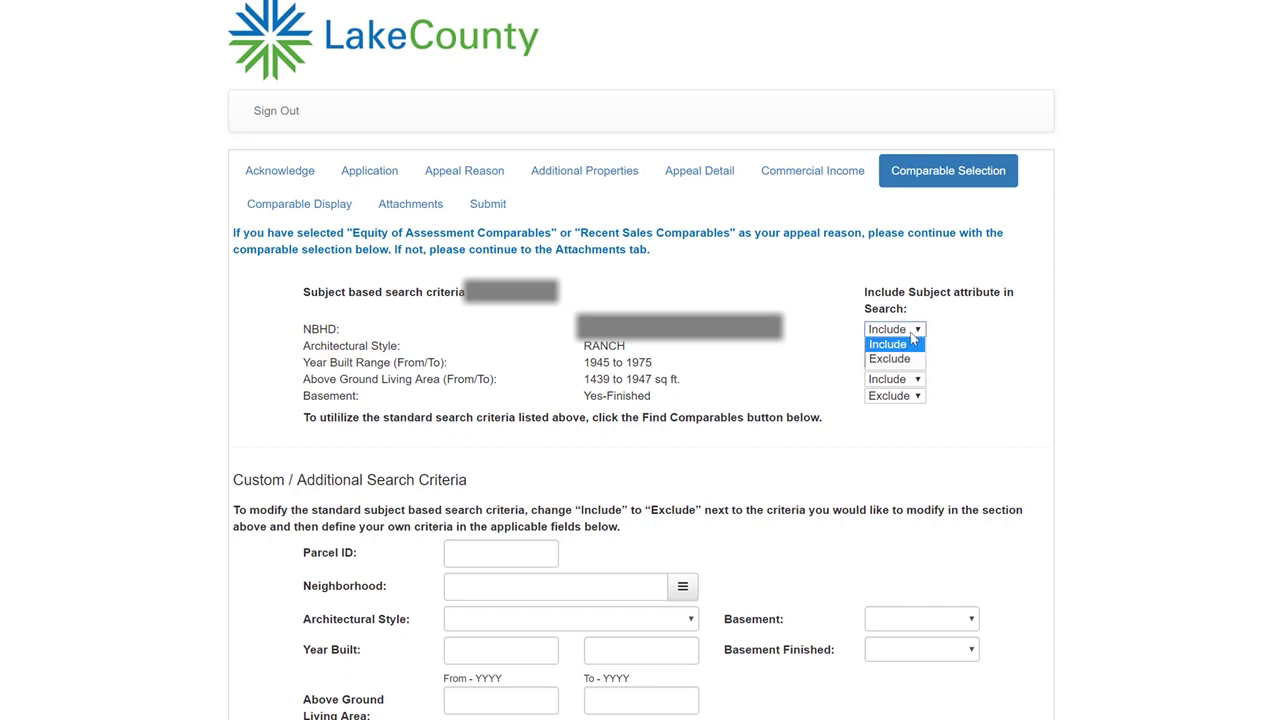
left_click(912, 345)
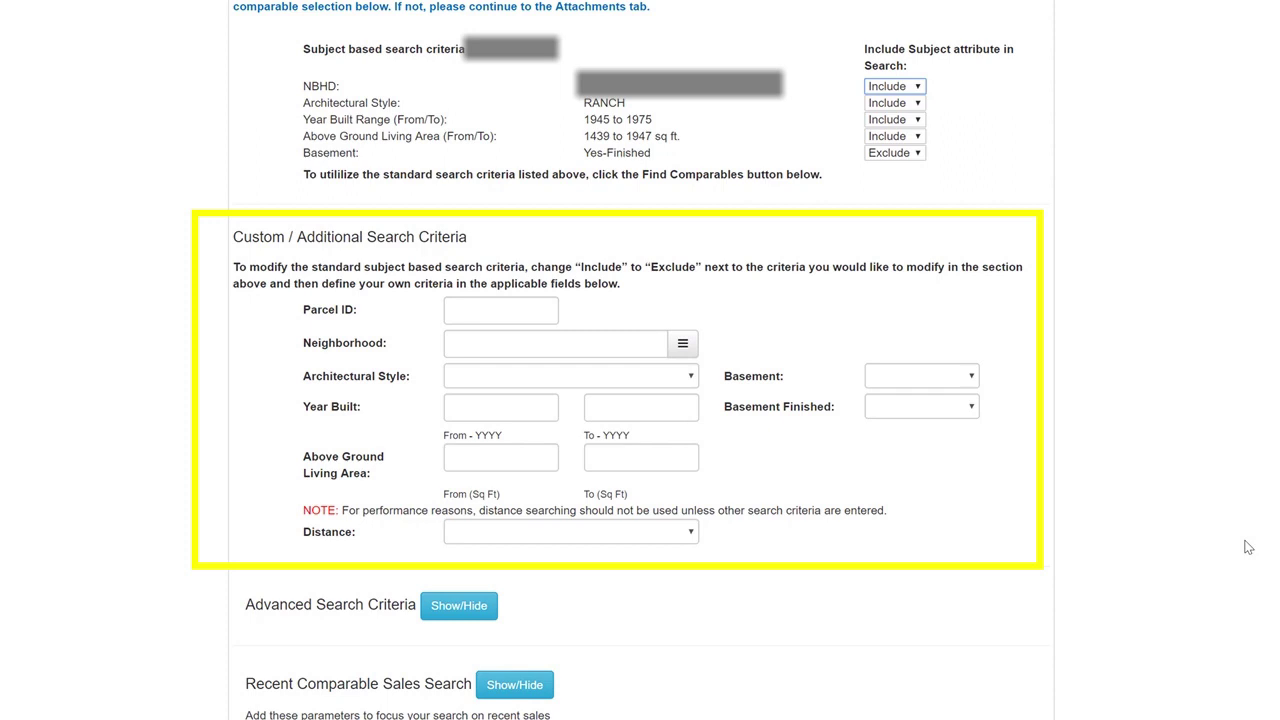
left_click(532, 408)
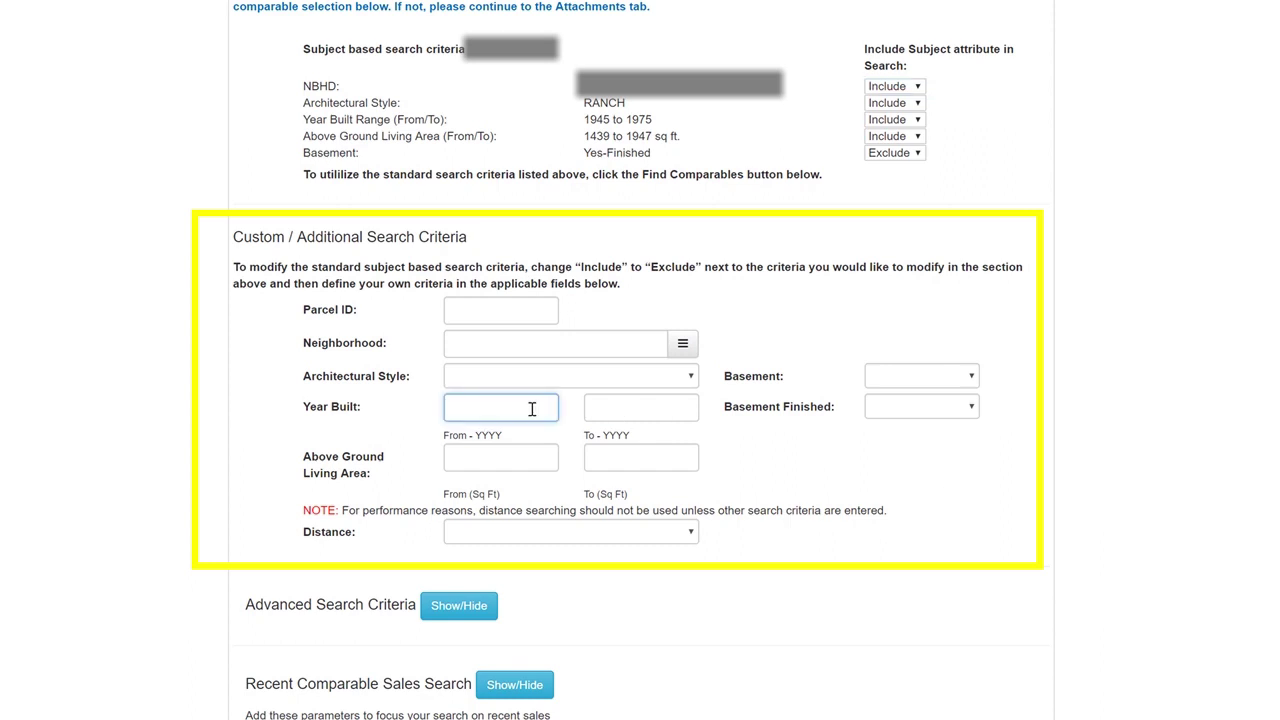
type("1955")
left_click(605, 414)
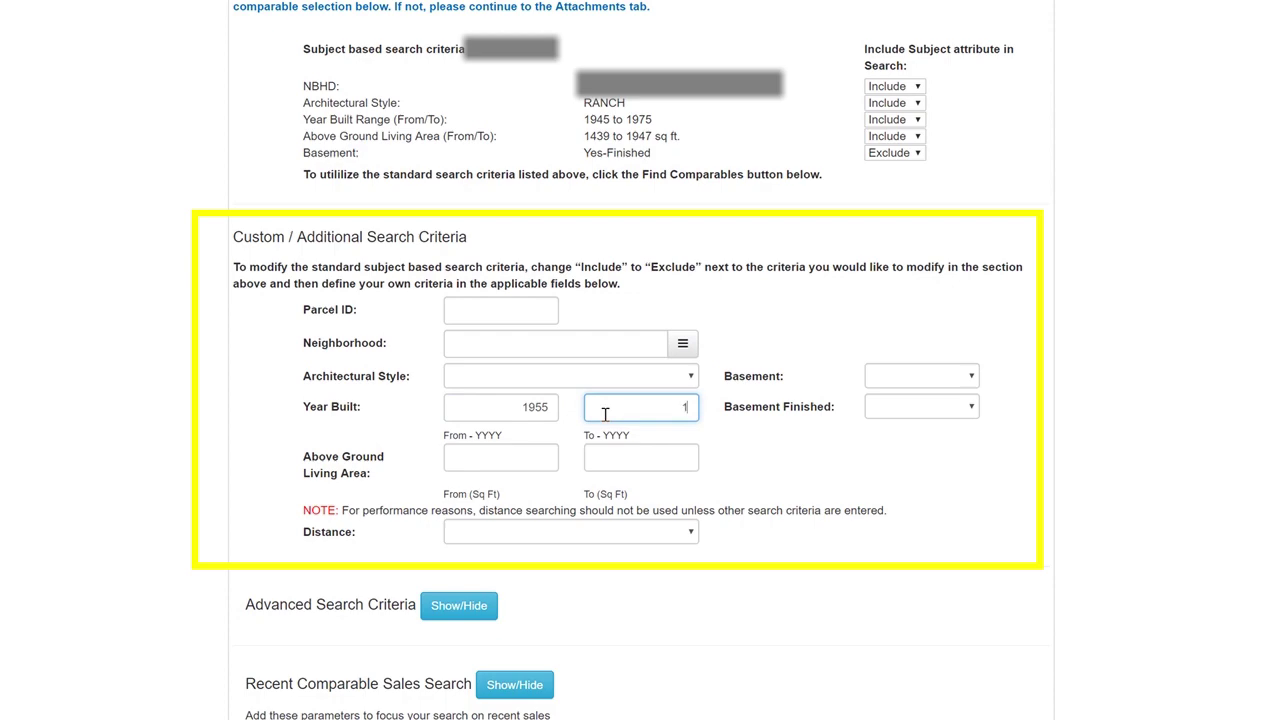
type("1975")
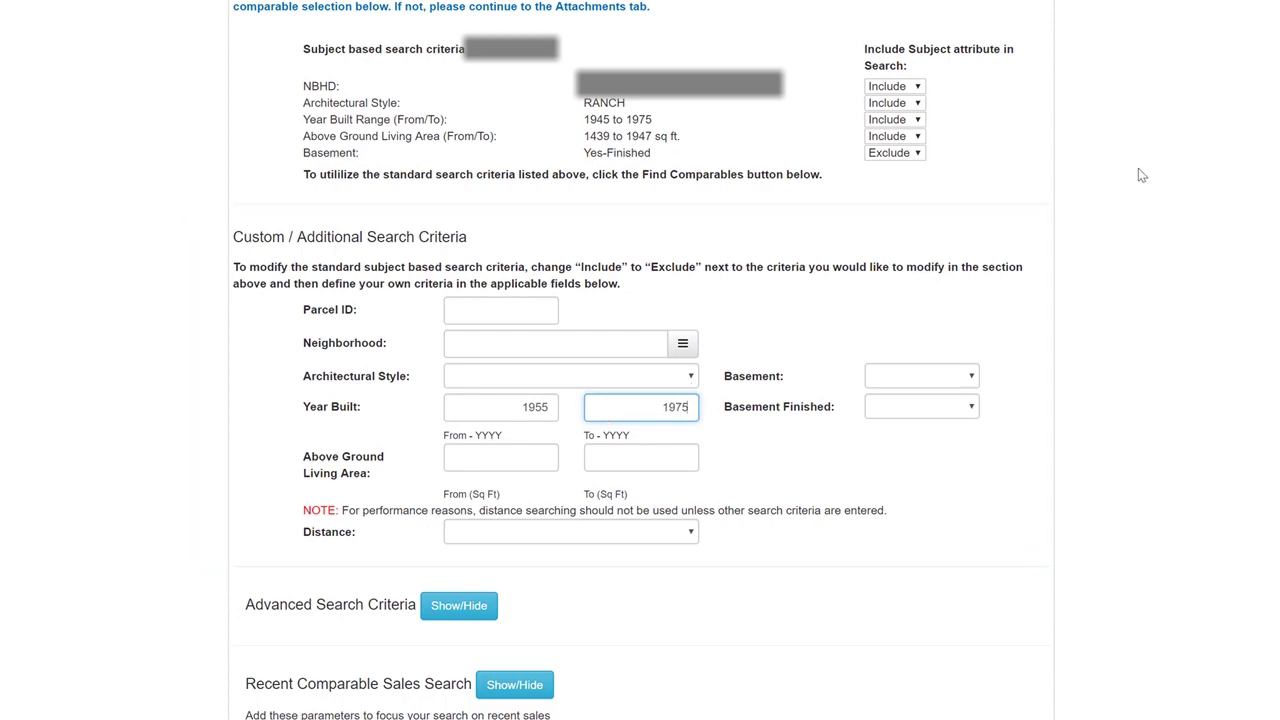
left_click(910, 120)
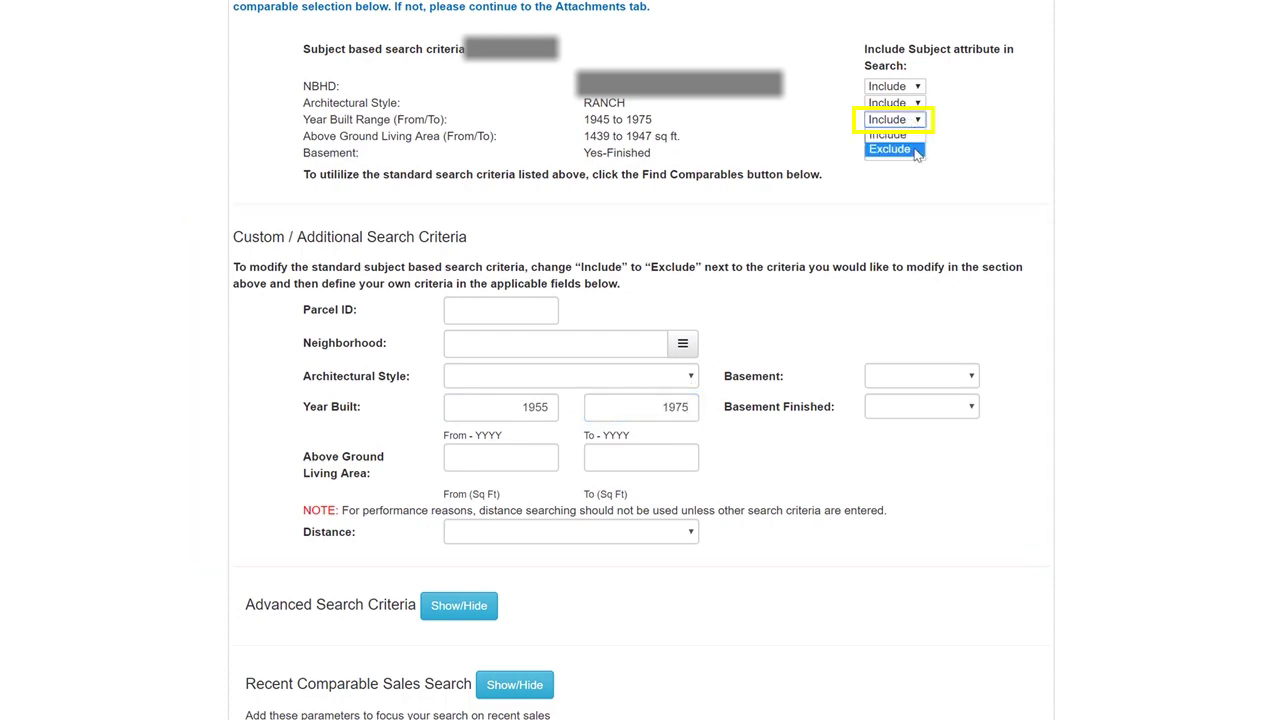
left_click(893, 147)
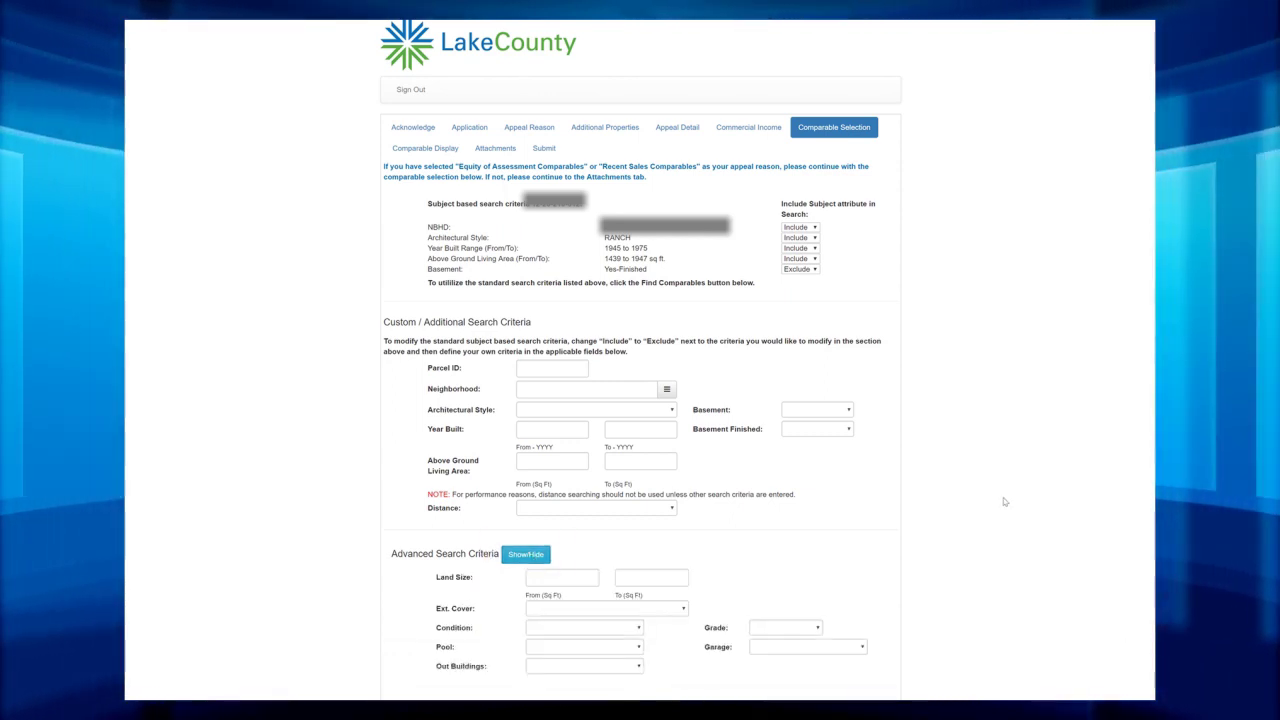
- Expand the Recent Comparable Sales Search and set its sale date range from 02-FEB 2016 to 05-MAY 2017
scroll(640, 360, "down", 3)
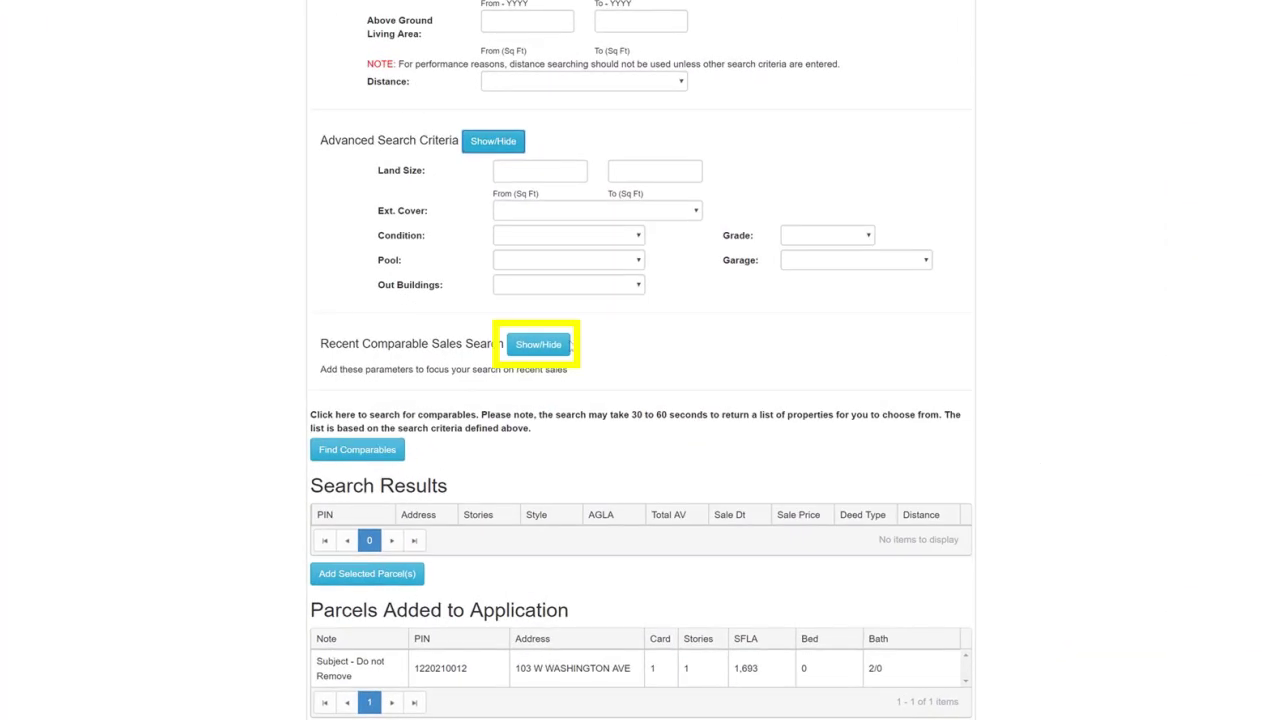
left_click(545, 348)
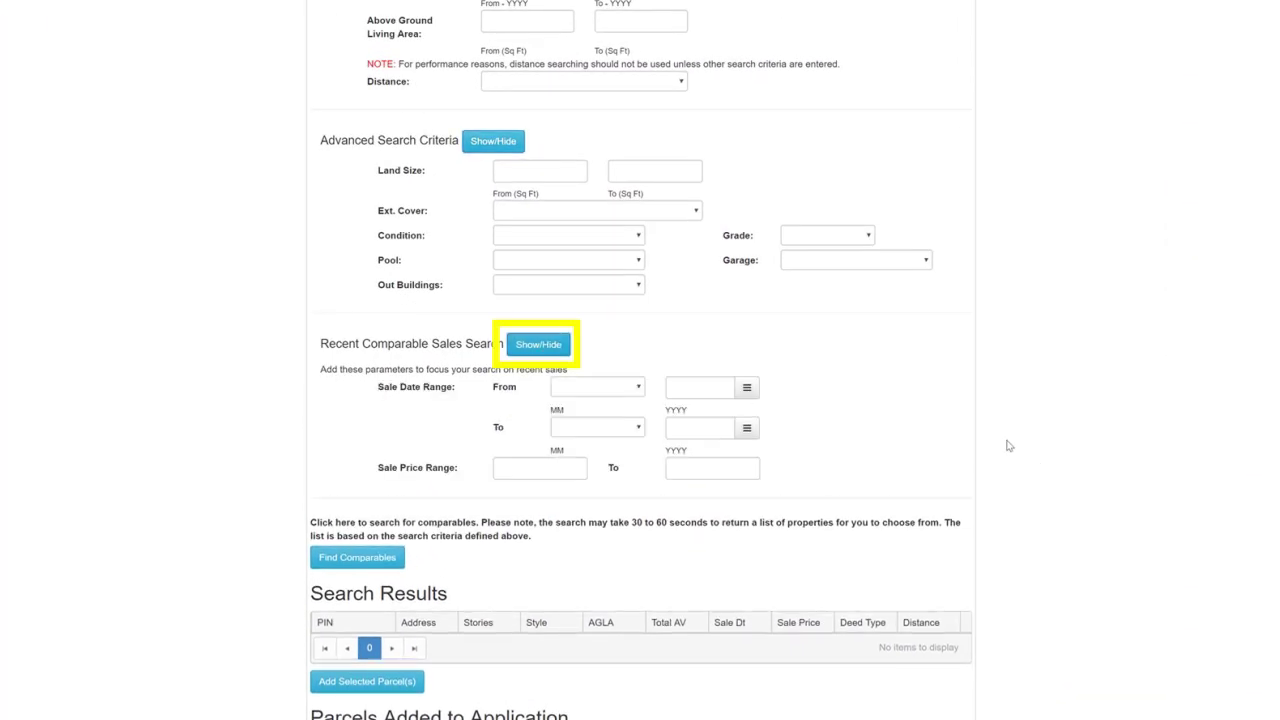
left_click(641, 389)
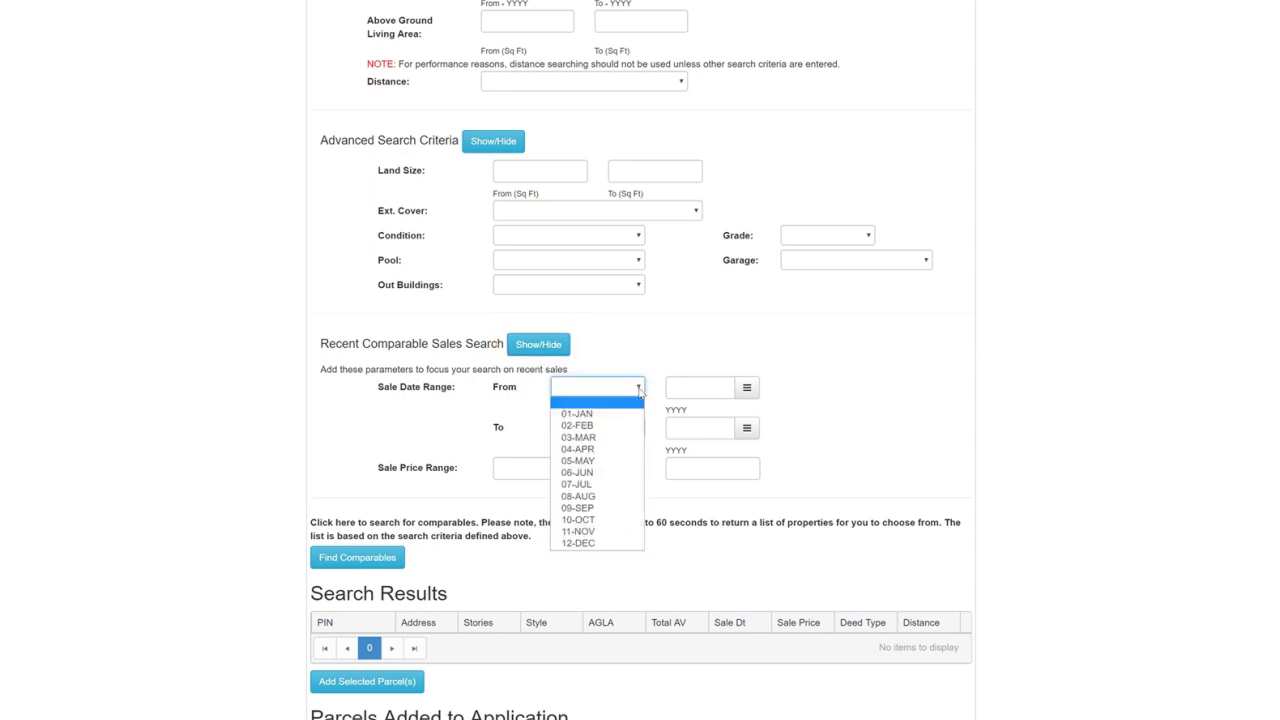
left_click(622, 428)
left_click(746, 387)
left_click(608, 340)
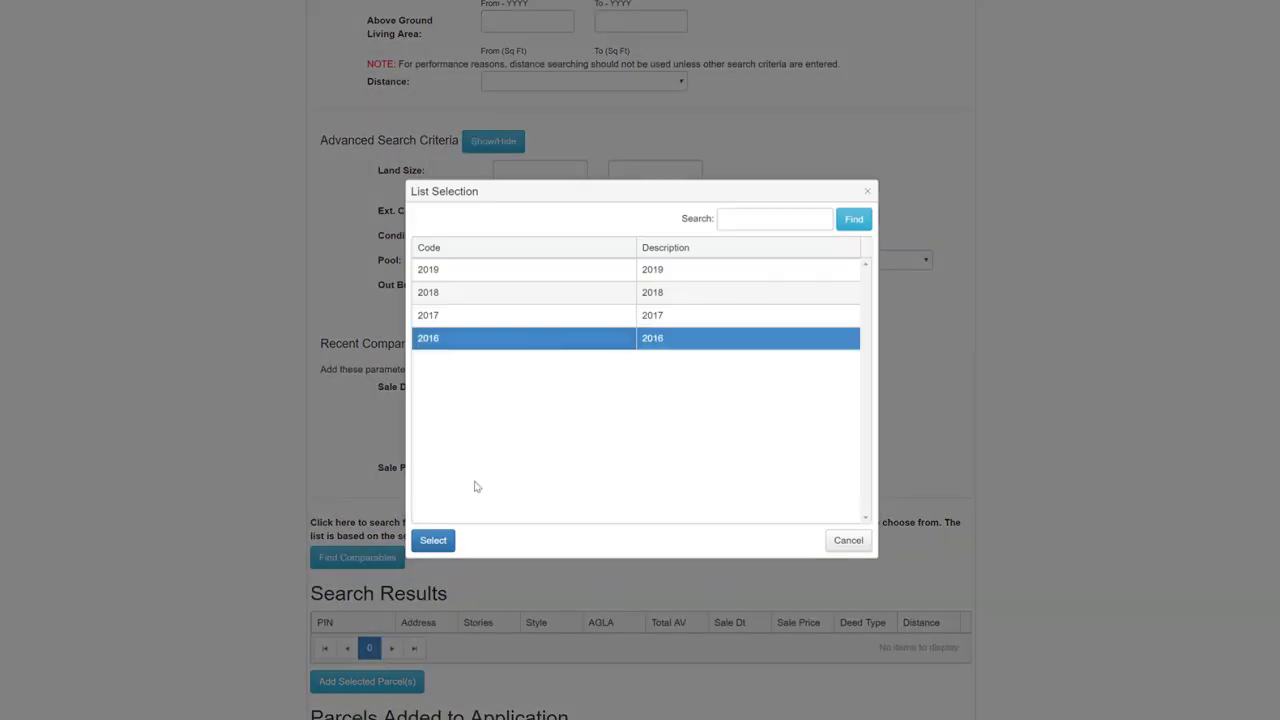
left_click(431, 537)
left_click(597, 427)
left_click(597, 495)
left_click(746, 428)
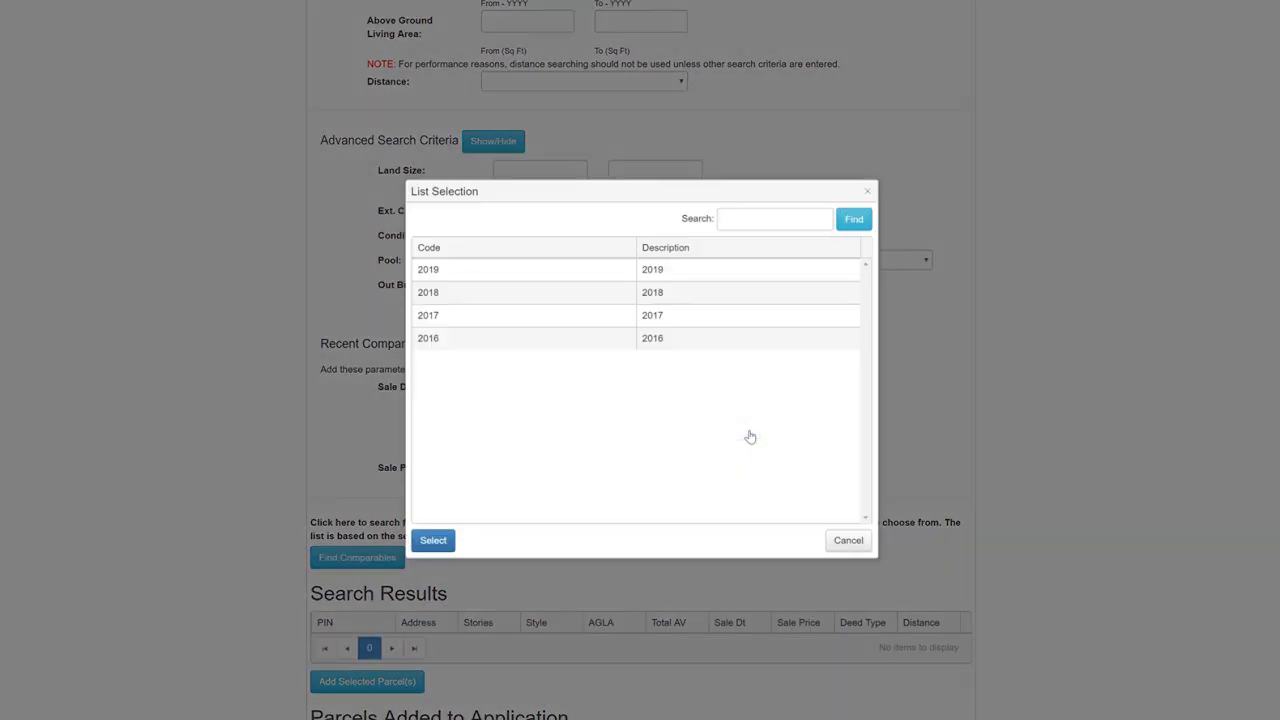
left_click(583, 317)
left_click(433, 540)
- Set the sale price range to 250000 through 350000 and run the search for comparables
left_click(542, 469)
type("250000")
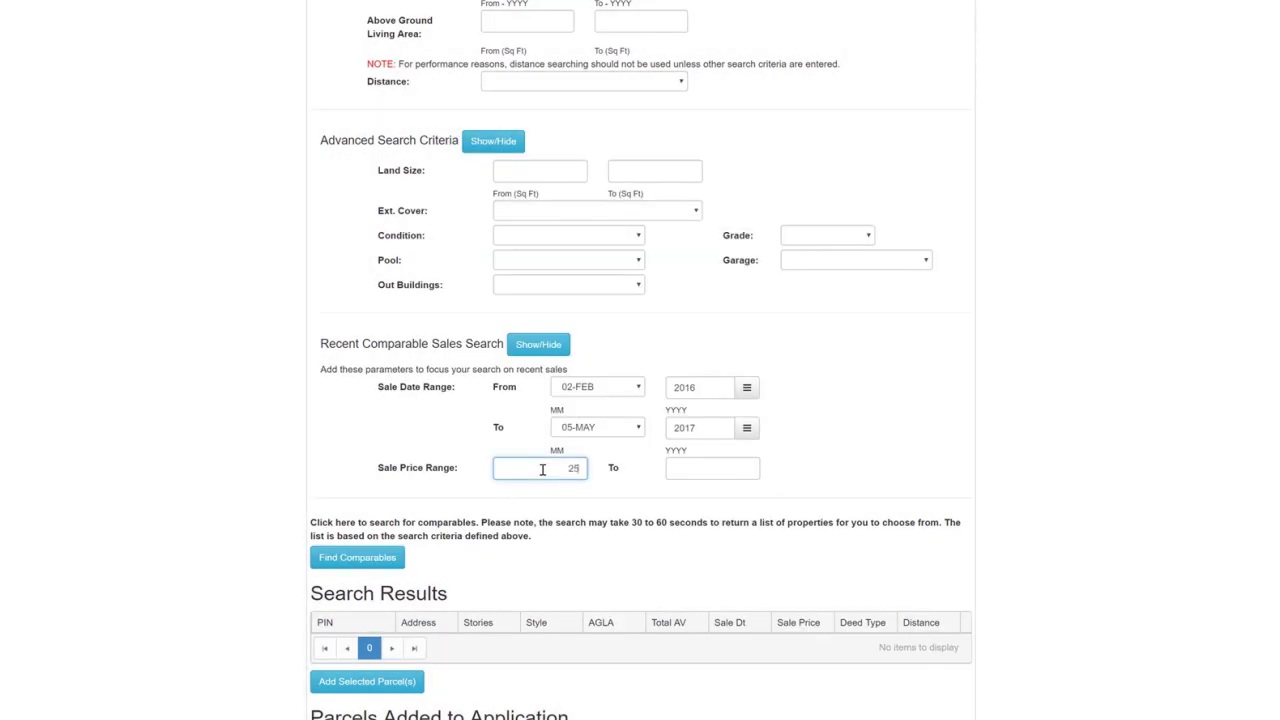
left_click(709, 468)
type("350000")
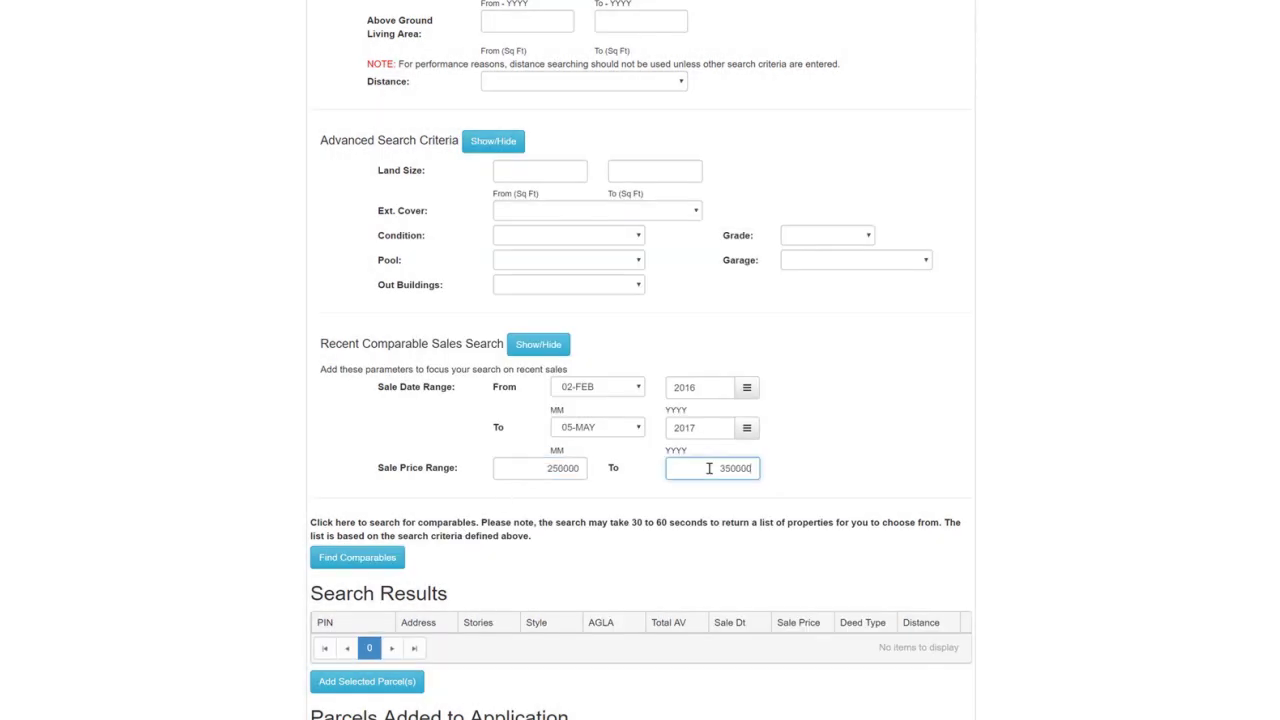
left_click(382, 564)
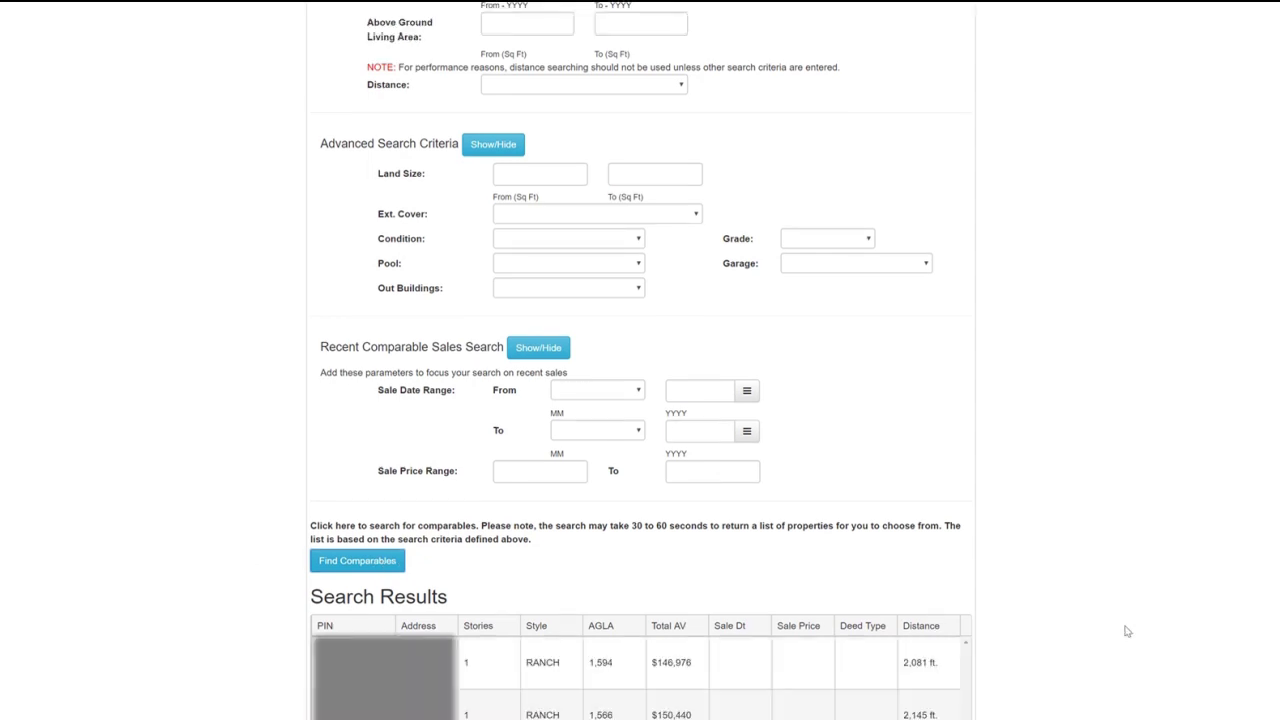
- Add the first three search results (AGLA 1,594, 1,566 and 1,488) to the application one by one, and continue to the next page
scroll(1125, 630, "down", 5)
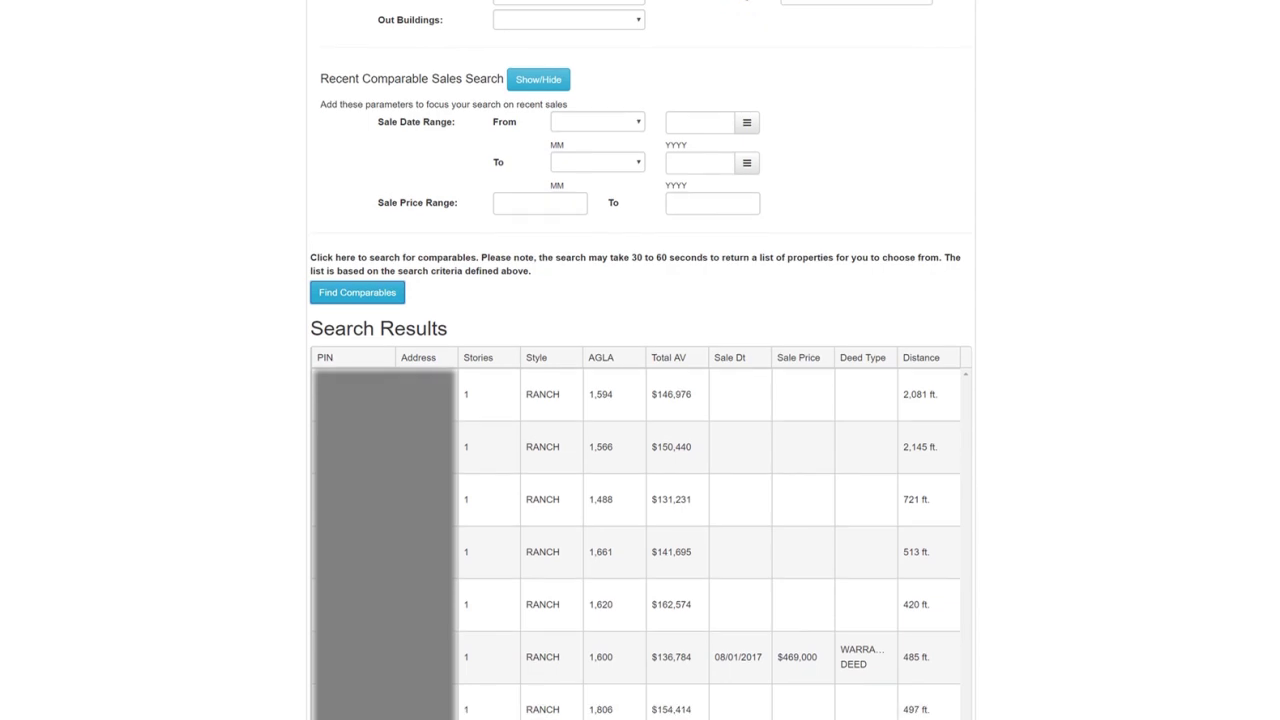
scroll(640, 360, "down", 1)
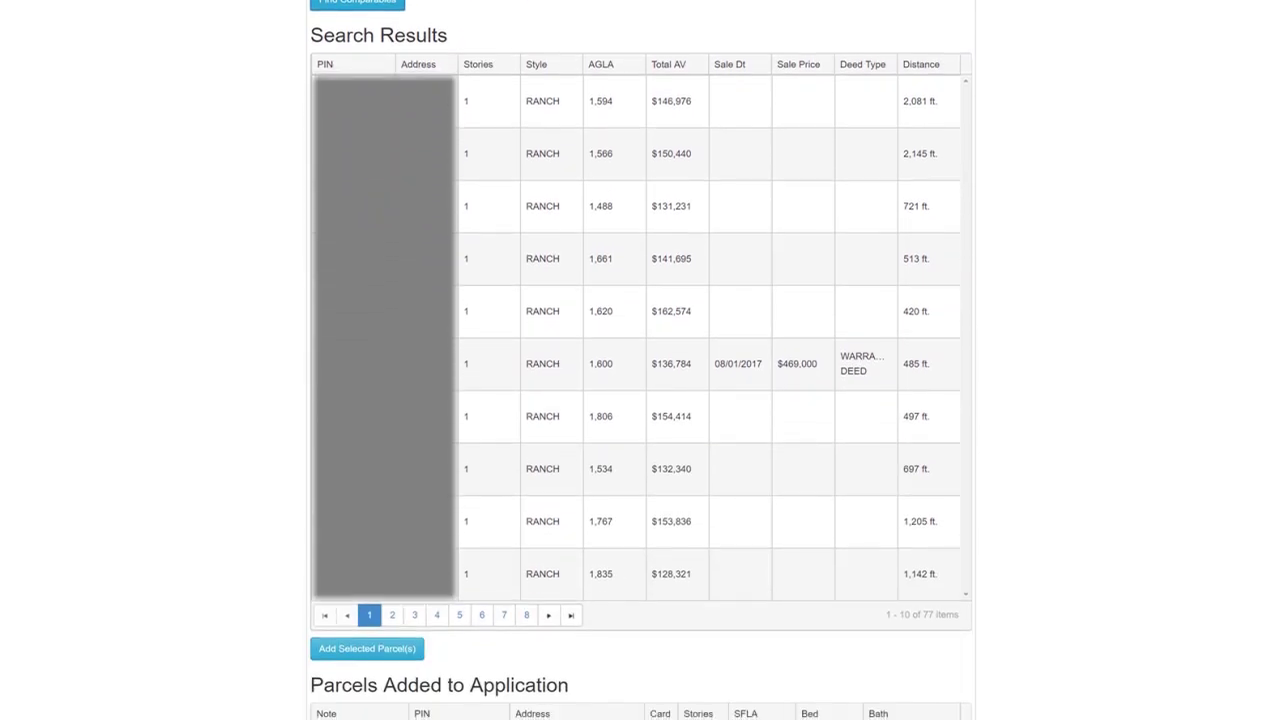
left_click(470, 101)
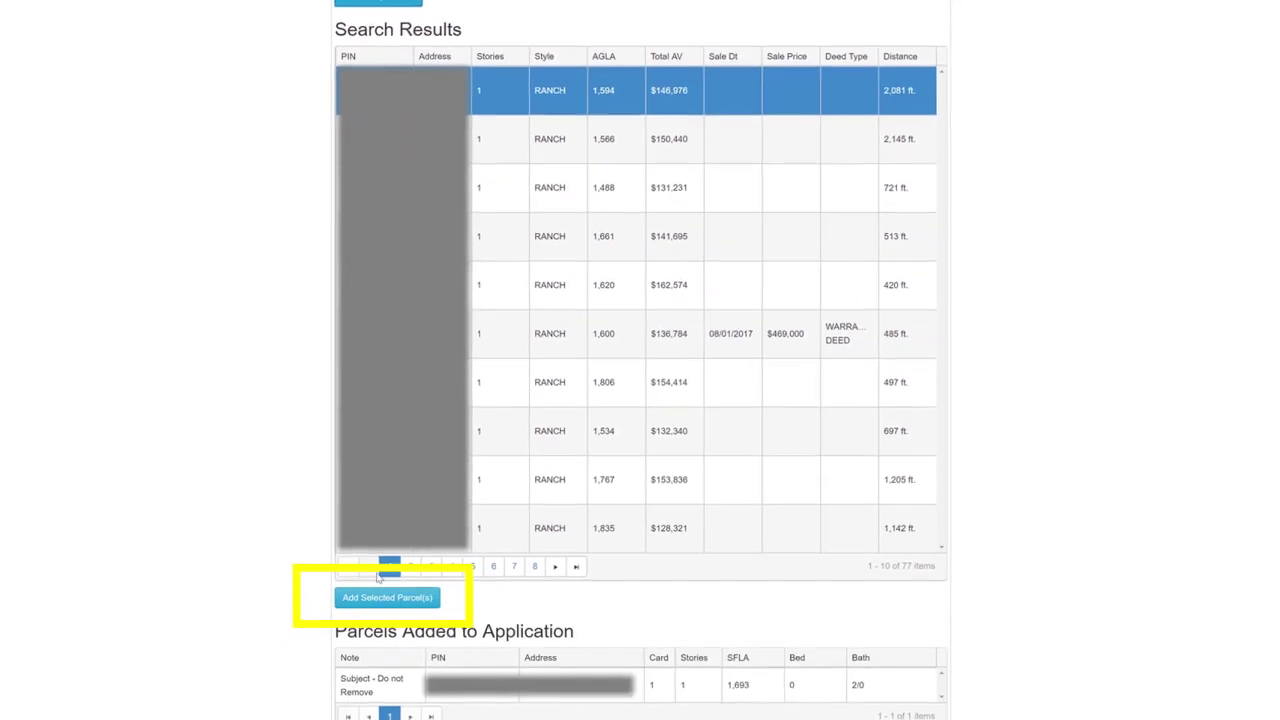
left_click(400, 566)
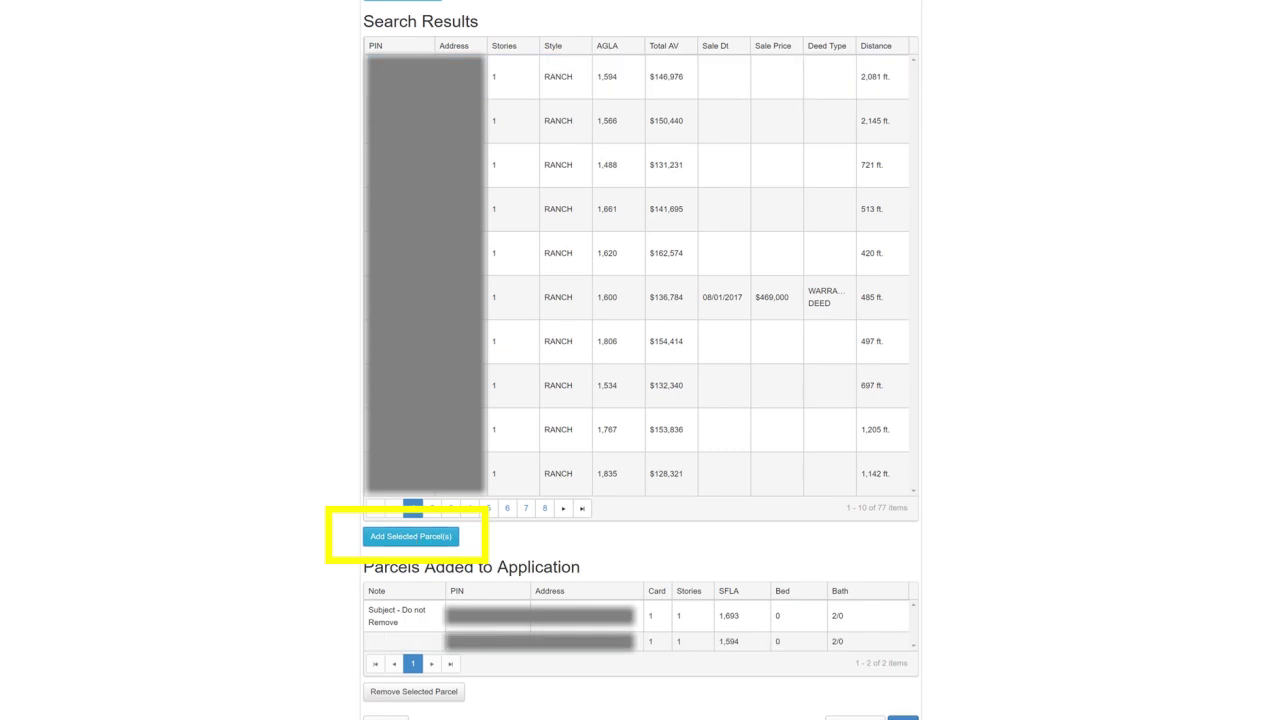
left_click(640, 120)
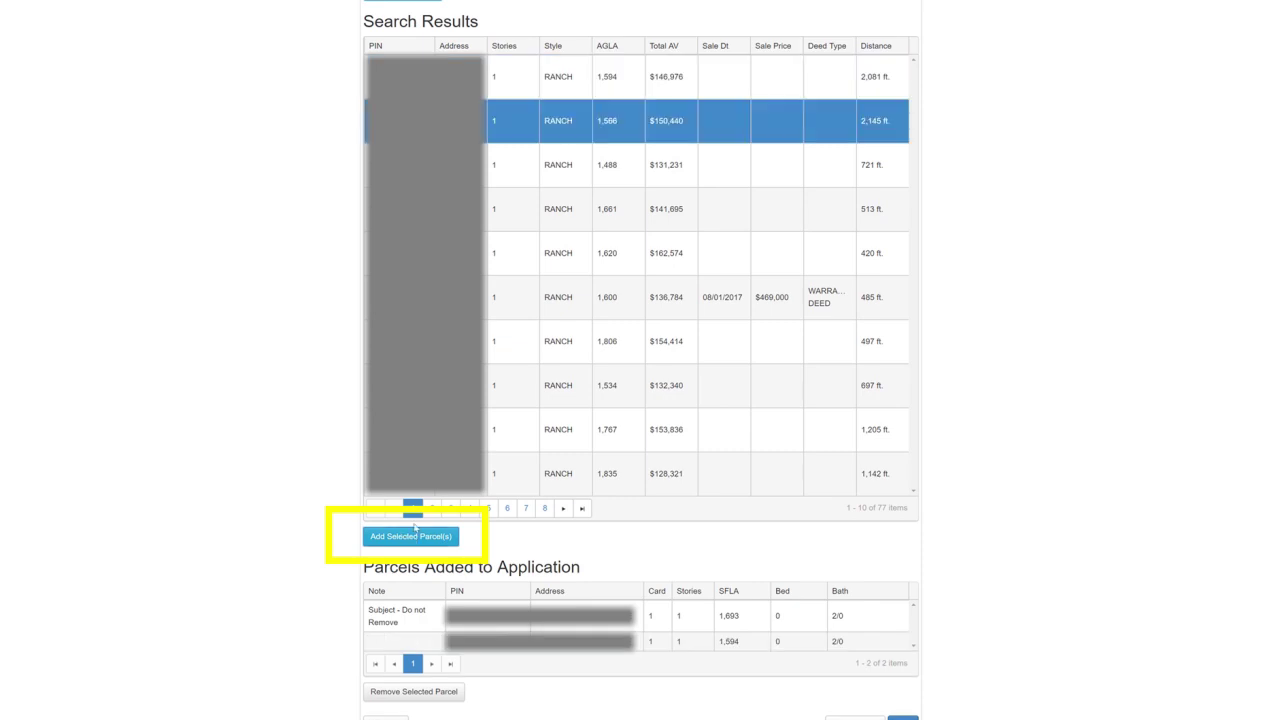
left_click(414, 536)
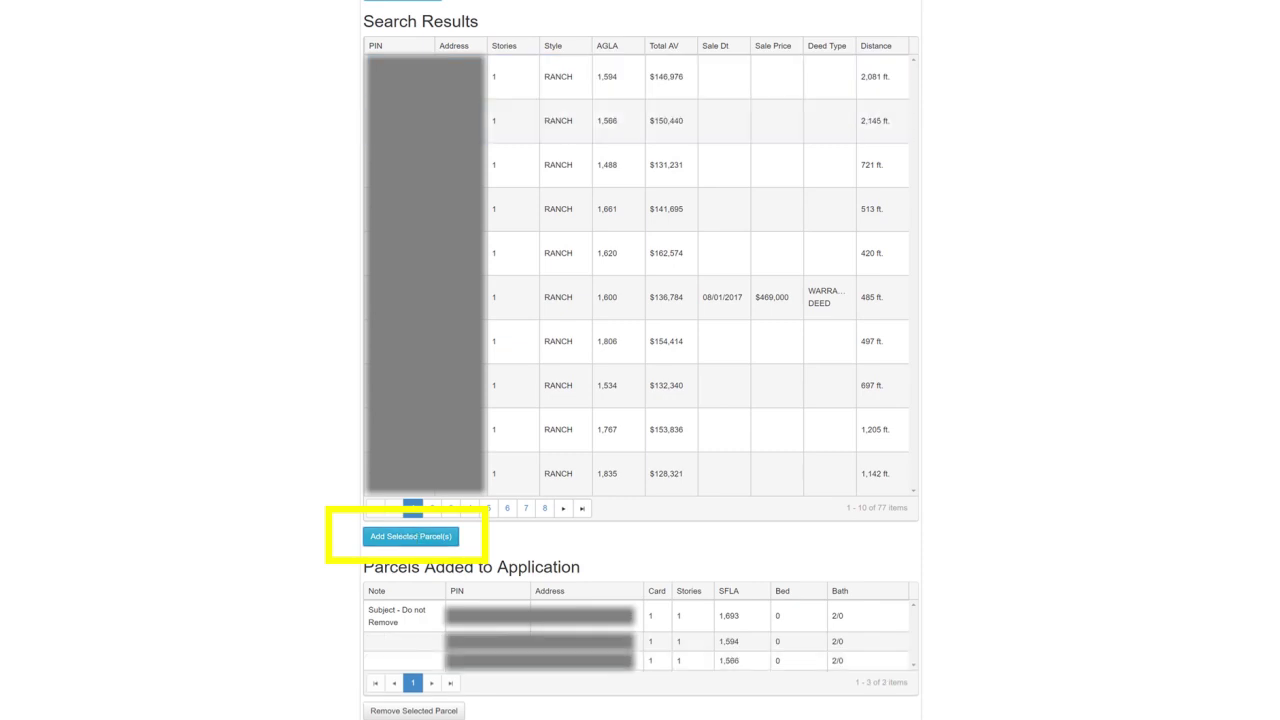
left_click(640, 164)
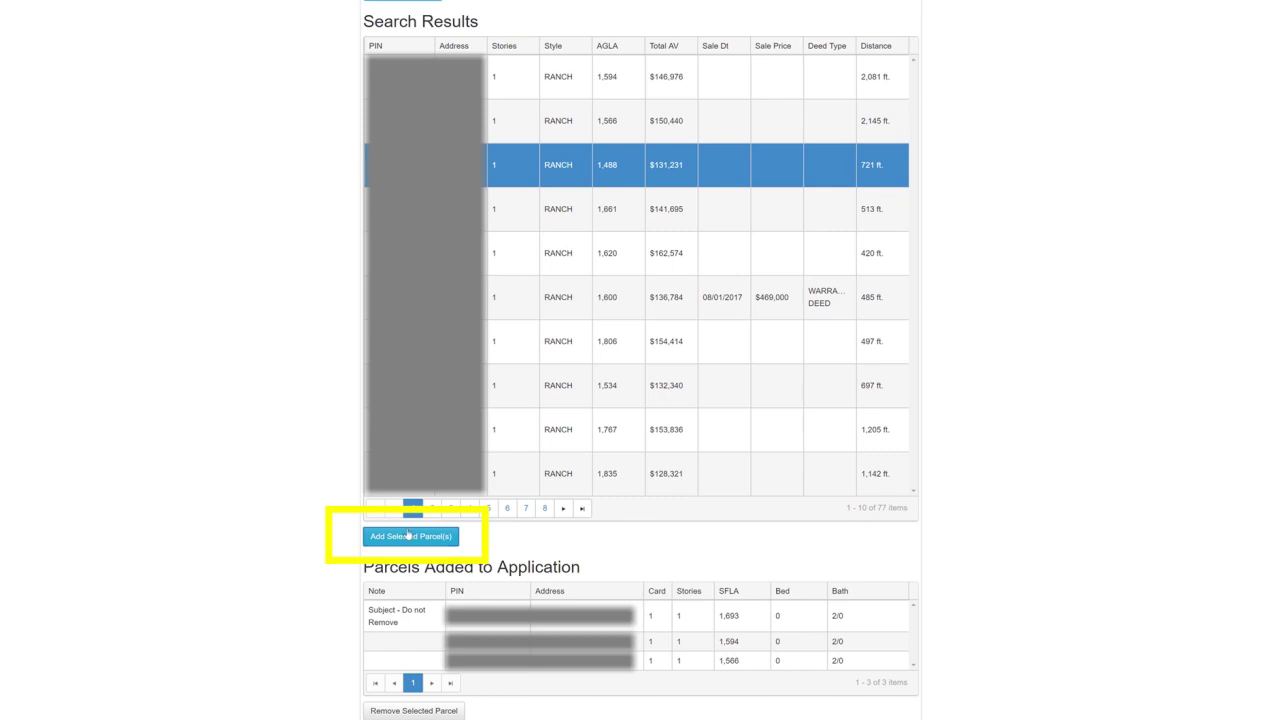
left_click(409, 537)
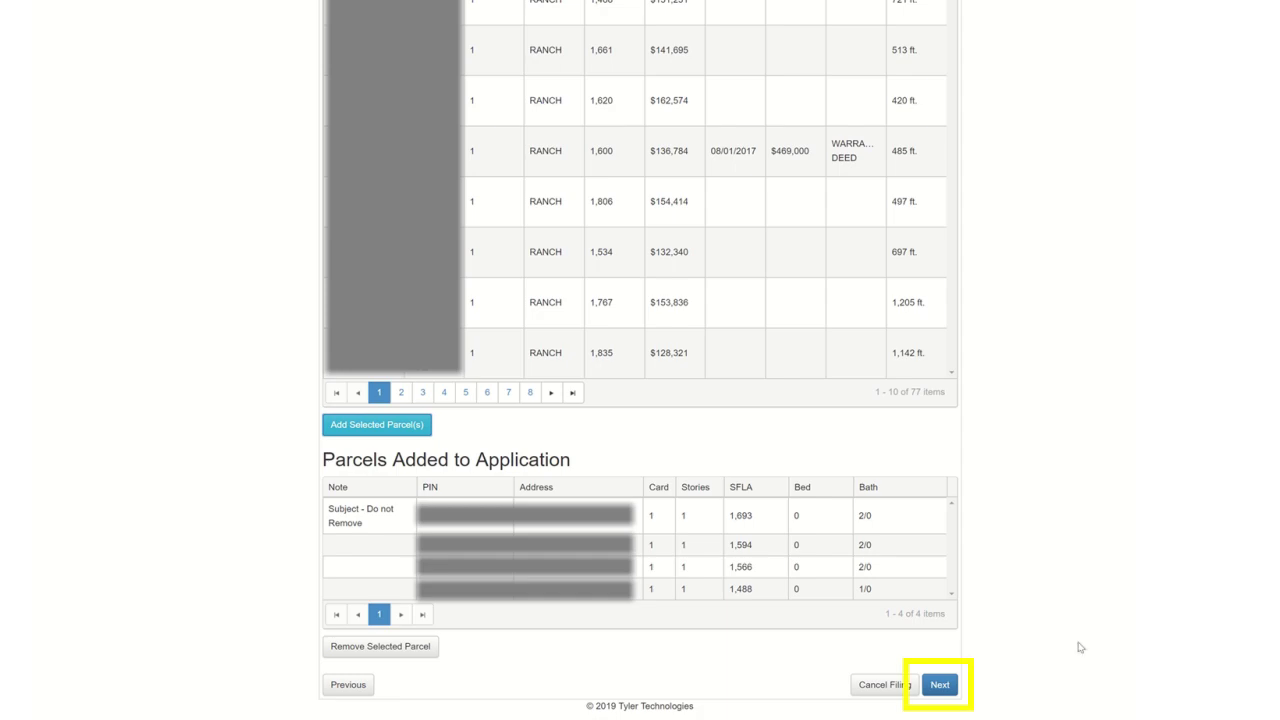
left_click(941, 686)
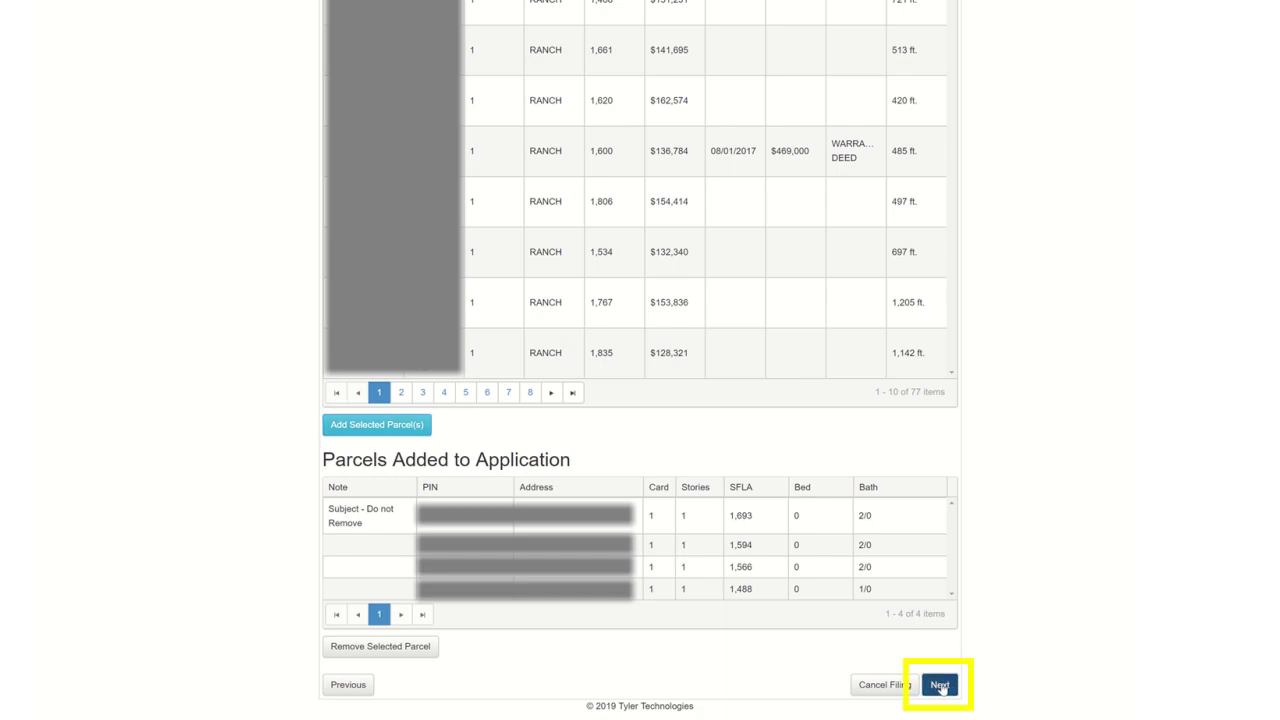
- Review the side-by-side comparison of the subject property and the three selected comparables, covering building characteristics and assessed and market values
scroll(1277, 597, "down", 8)
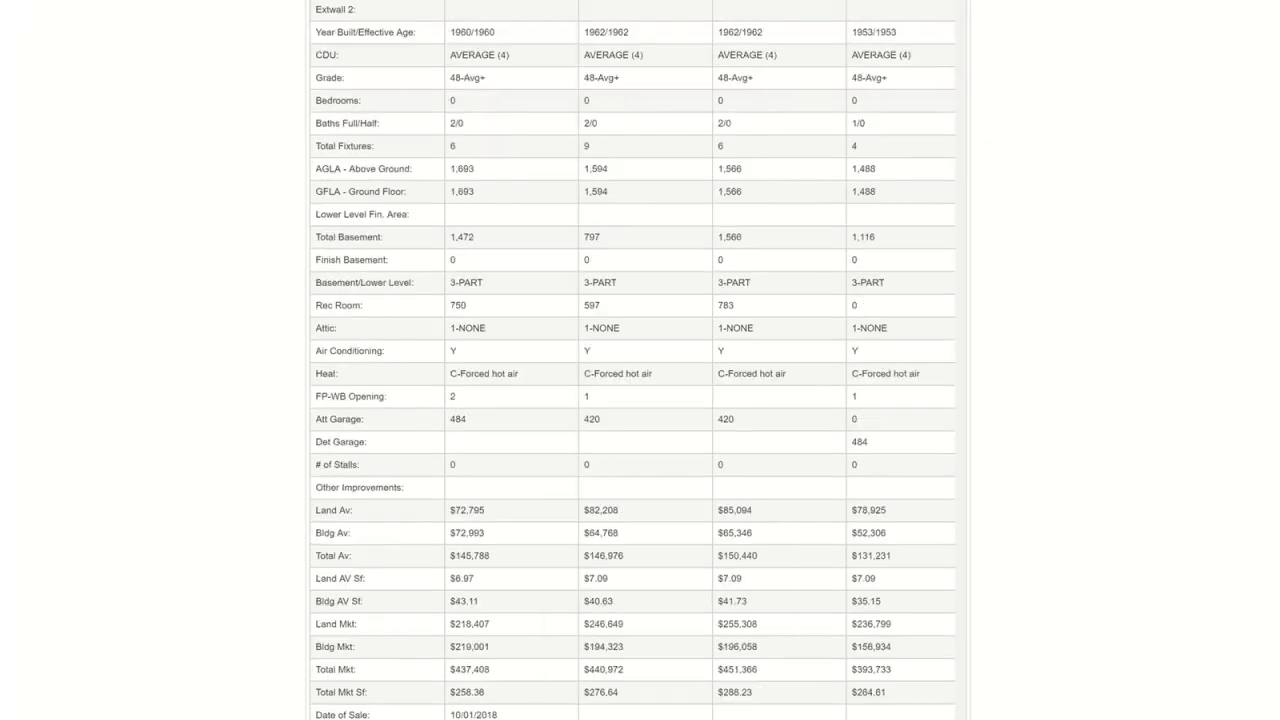
scroll(1277, 597, "up", 6)
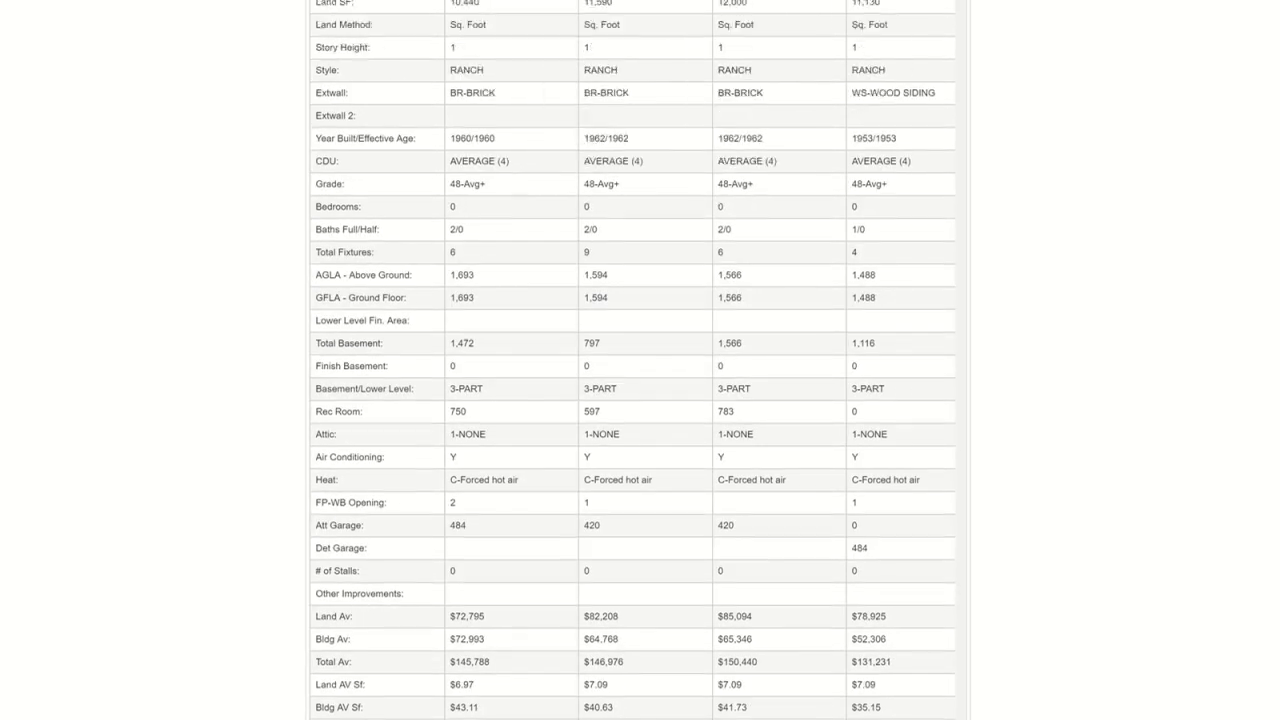
scroll(638, 360, "up", 3)
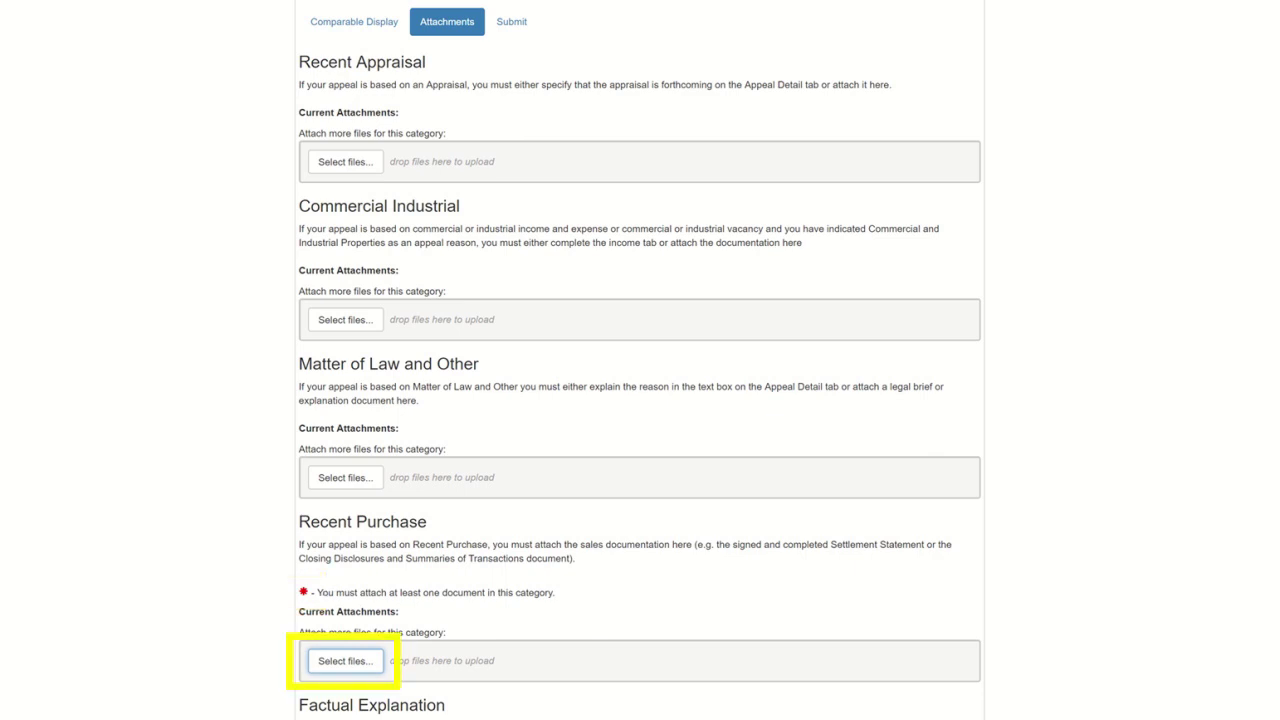
- Attach the Appeal Filing file from the Desktop as the Recent Purchase document, and continue to the Submit page
left_click(368, 665)
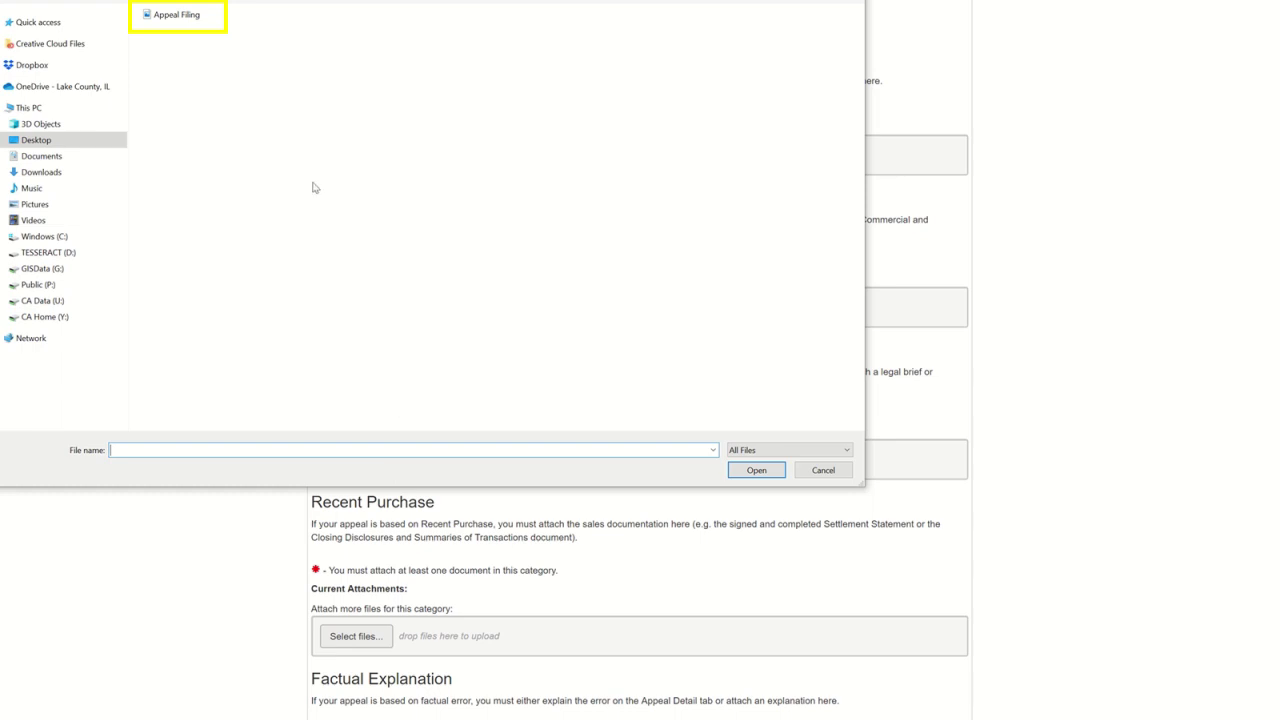
left_click(178, 16)
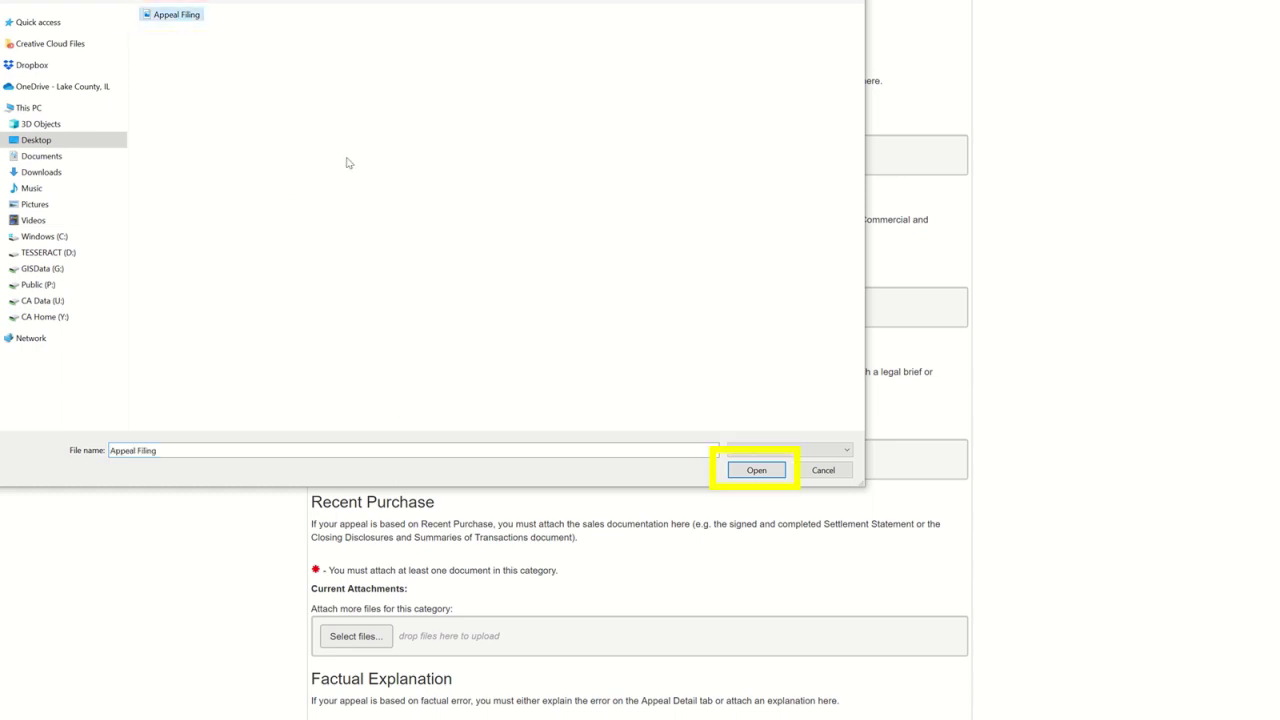
left_click(744, 473)
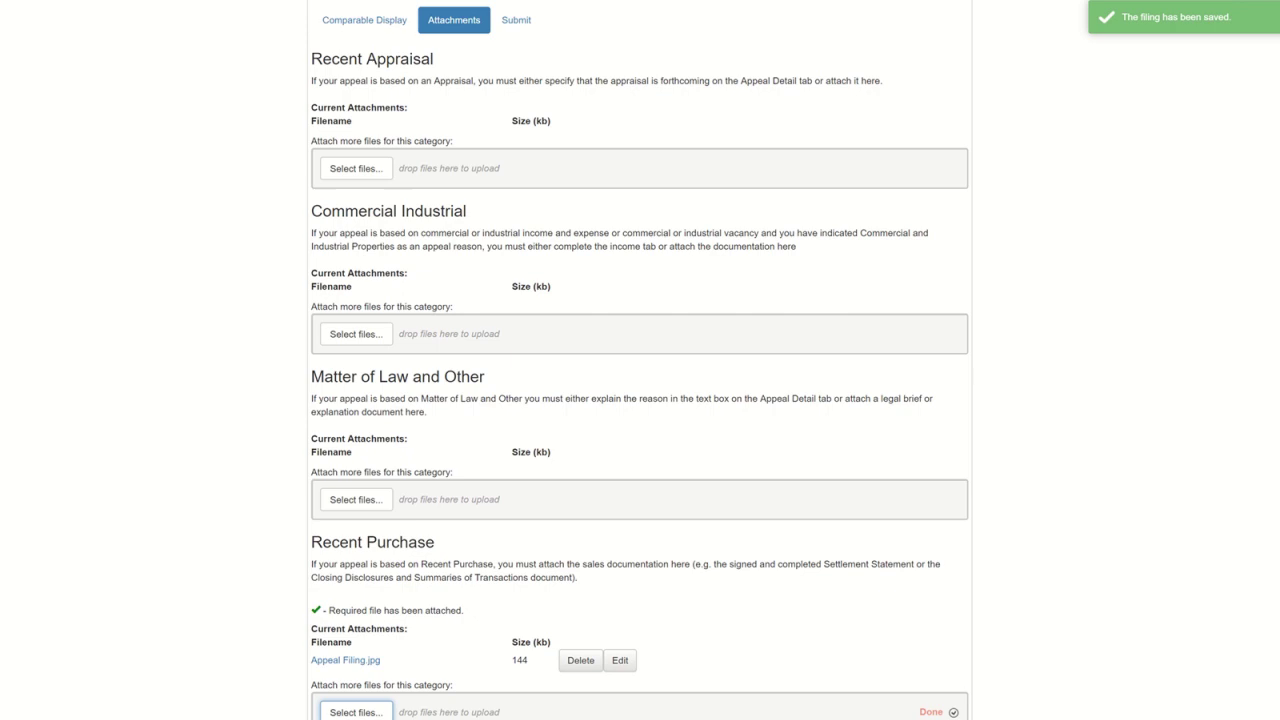
scroll(1205, 535, "down", 3)
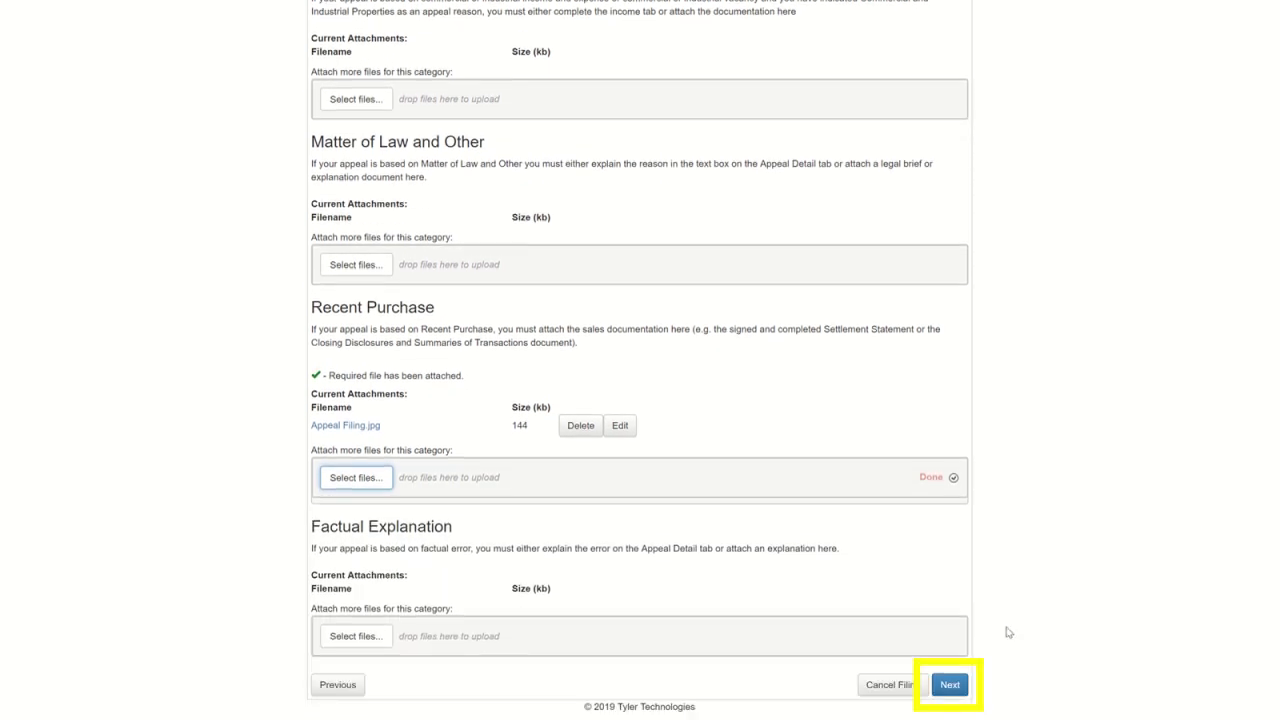
left_click(950, 685)
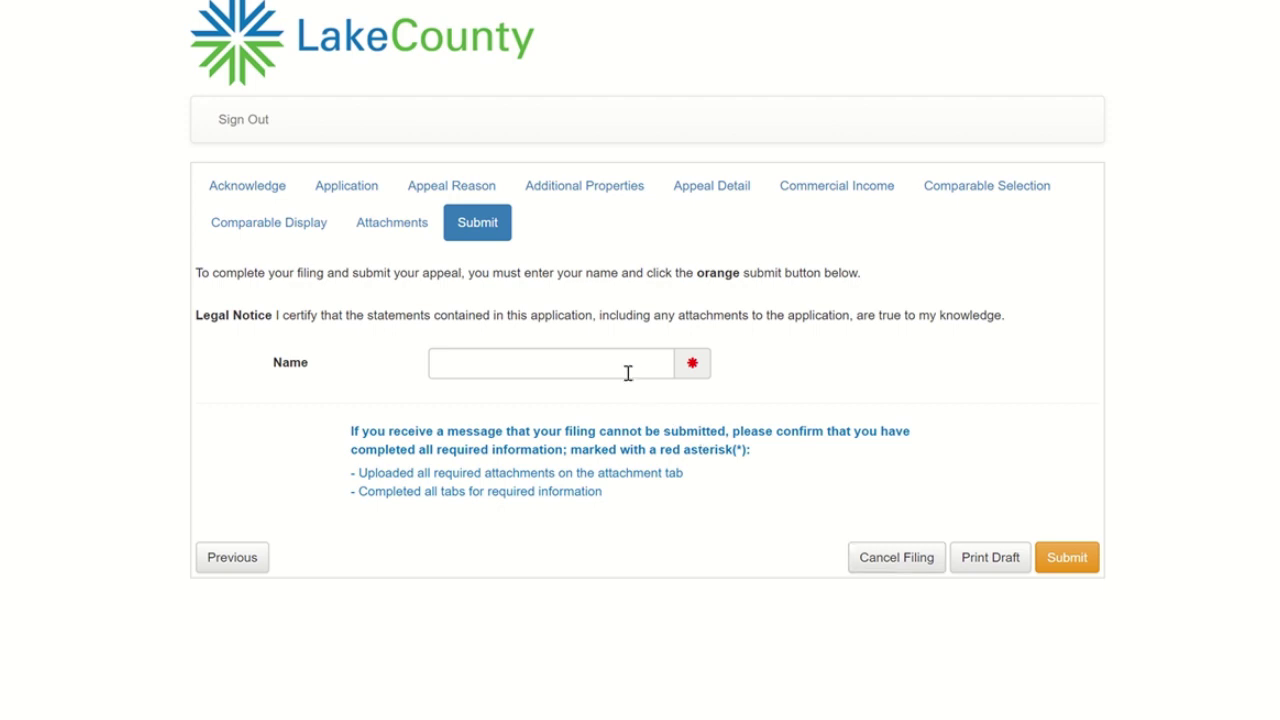
- Certify the application with the placeholder name "Enter name here", then submit the filing and confirm the submission
left_click(625, 371)
type("E")
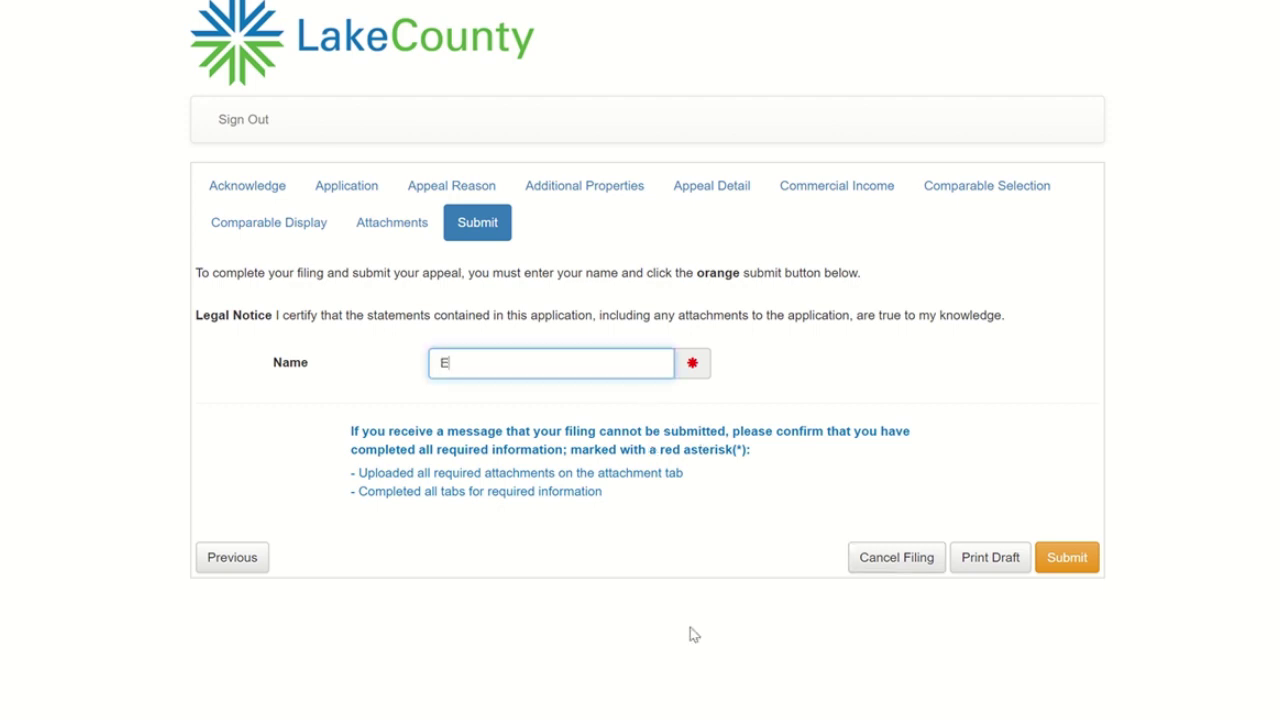
type("nter name here")
left_click(694, 634)
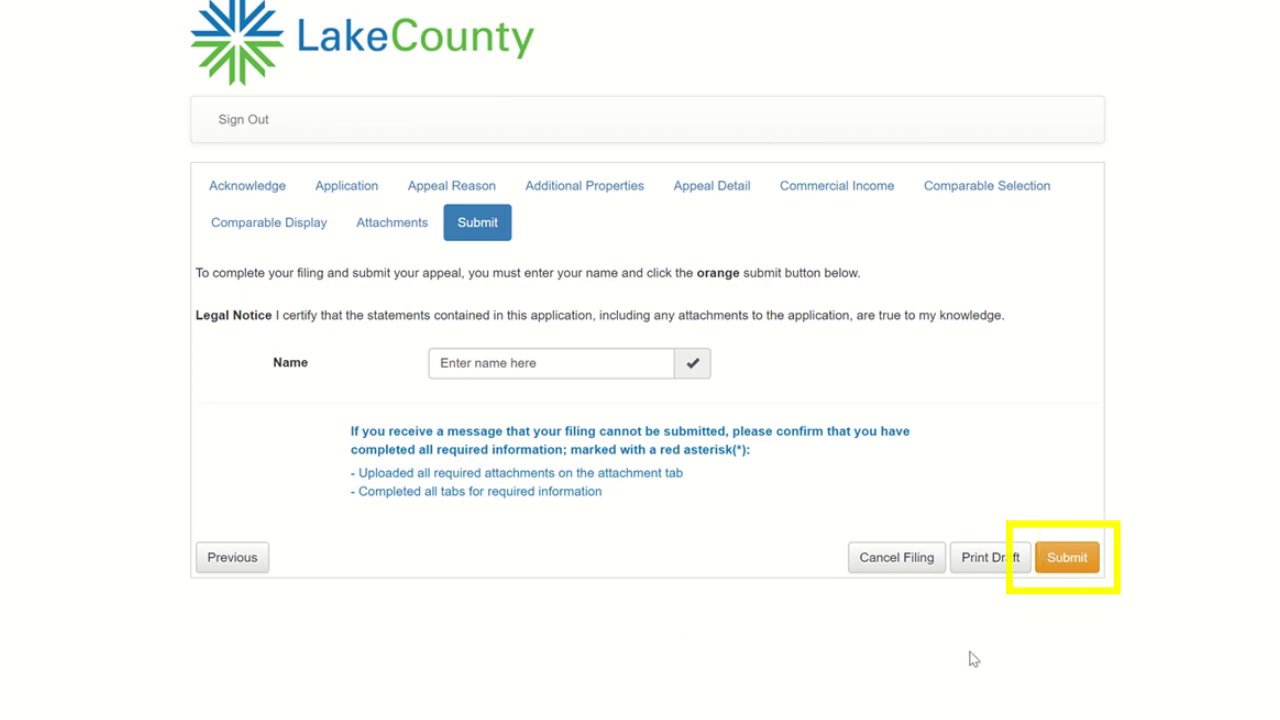
left_click(1068, 558)
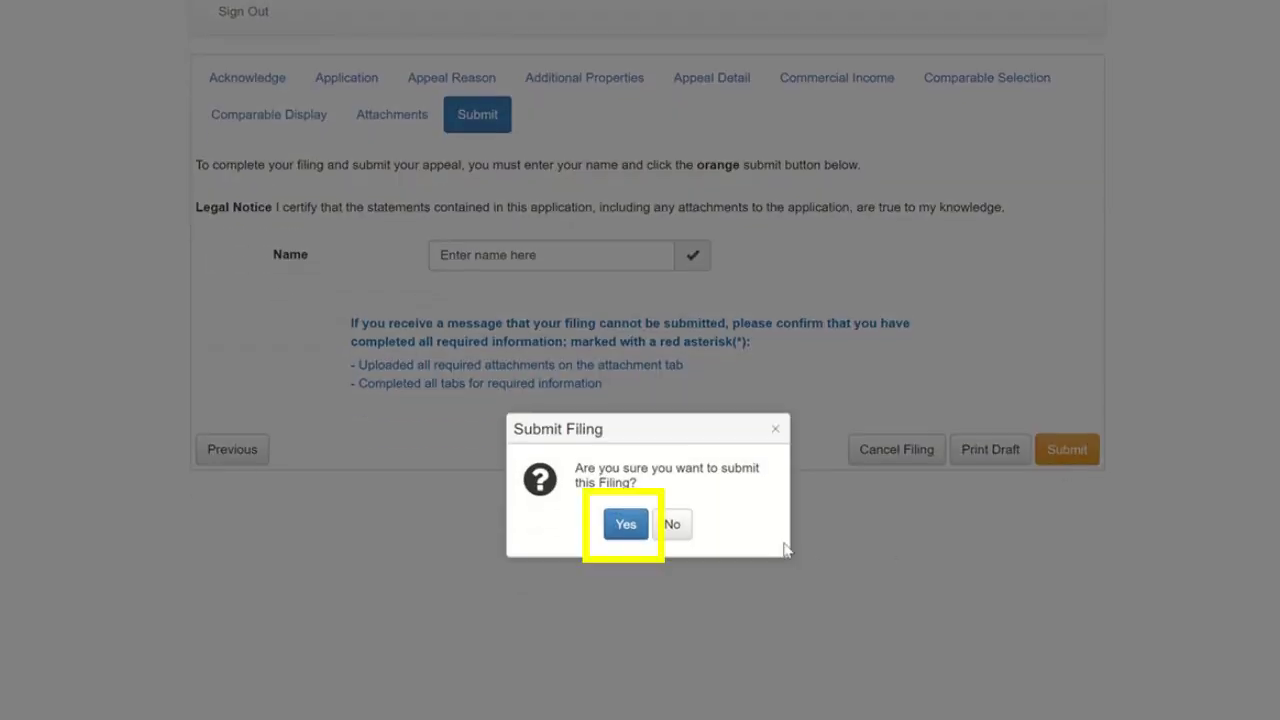
left_click(627, 533)
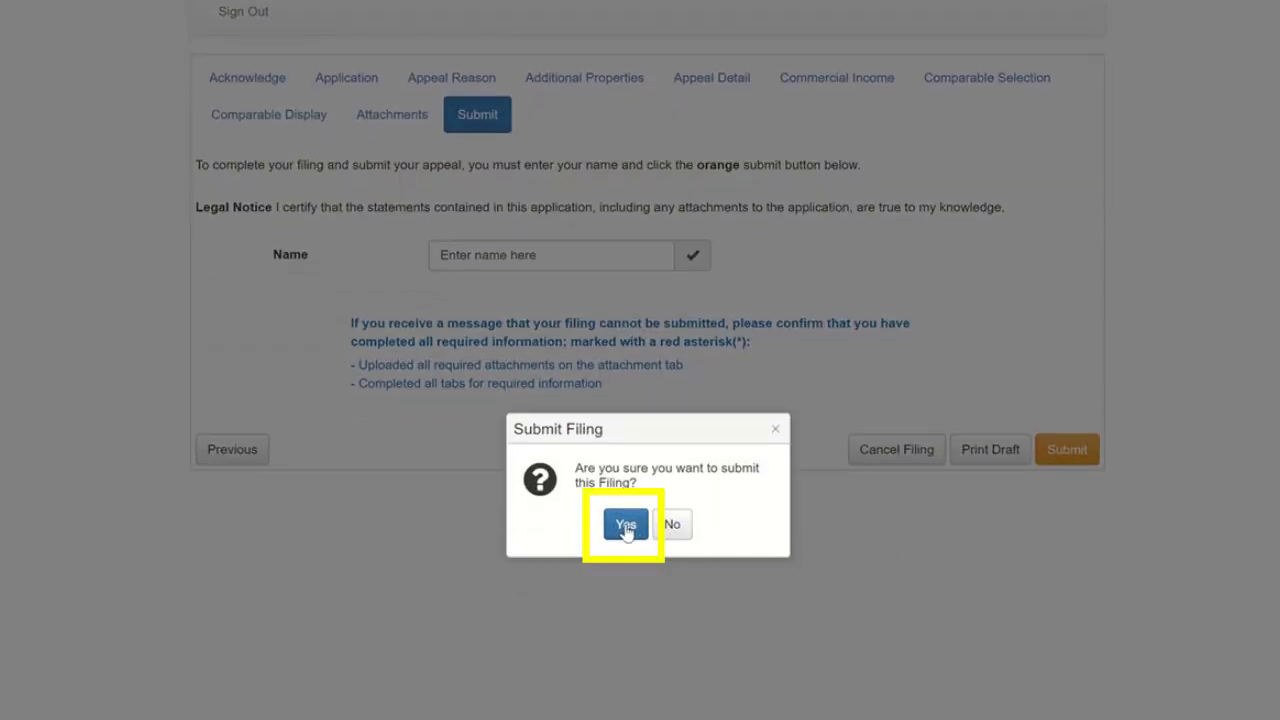